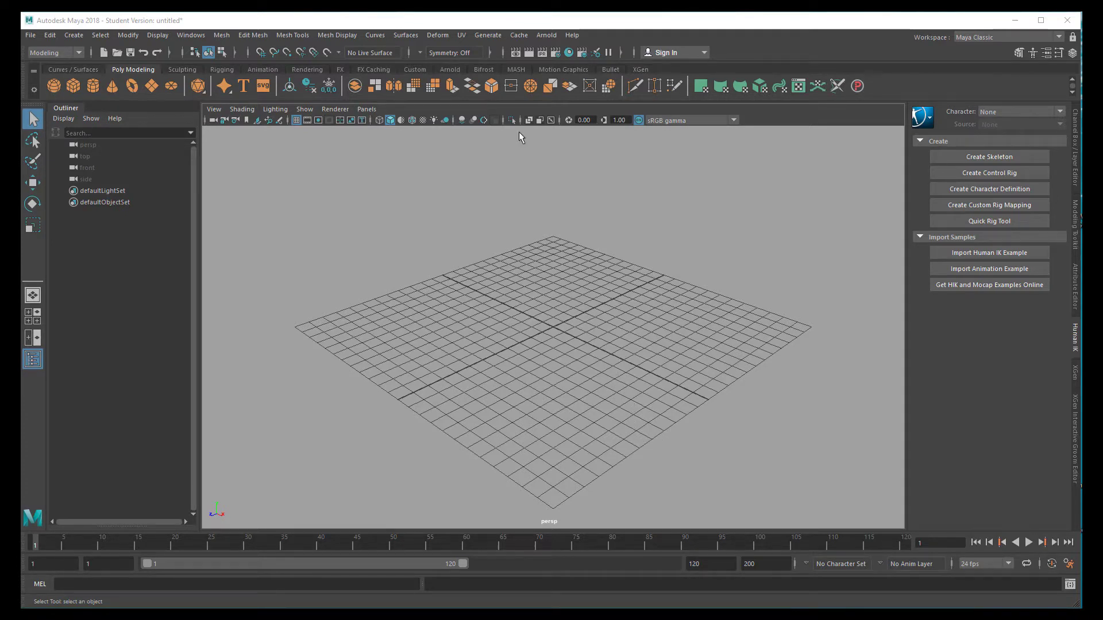
Tear off the Cache > Alembic Cache submenu into a floating panel and move it down
left_click(519, 35)
mouse_move(529, 57)
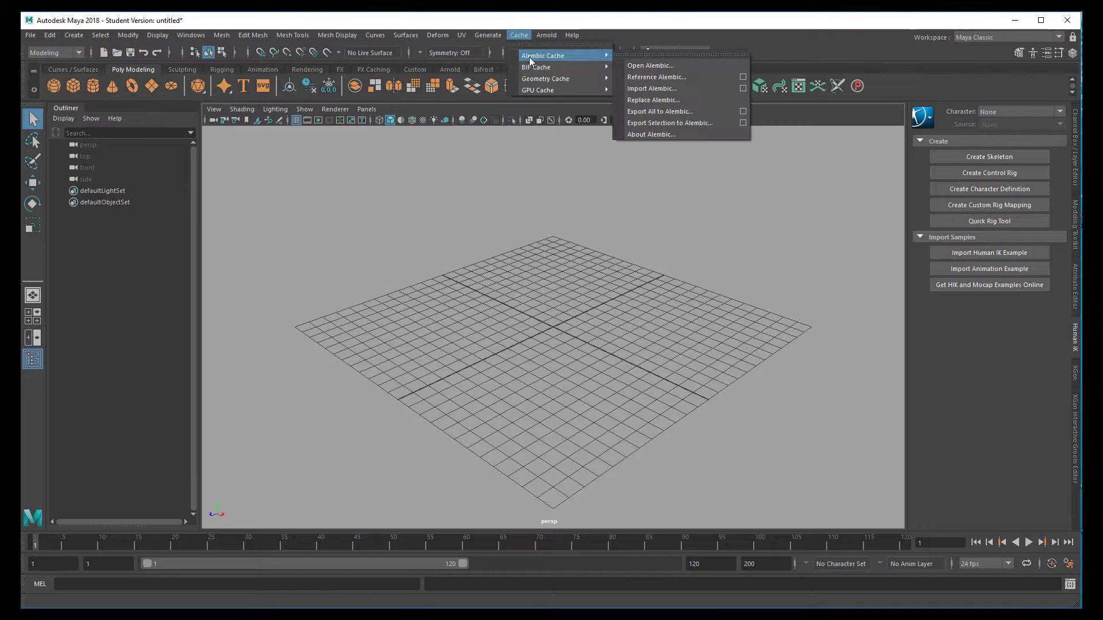
left_click(639, 54)
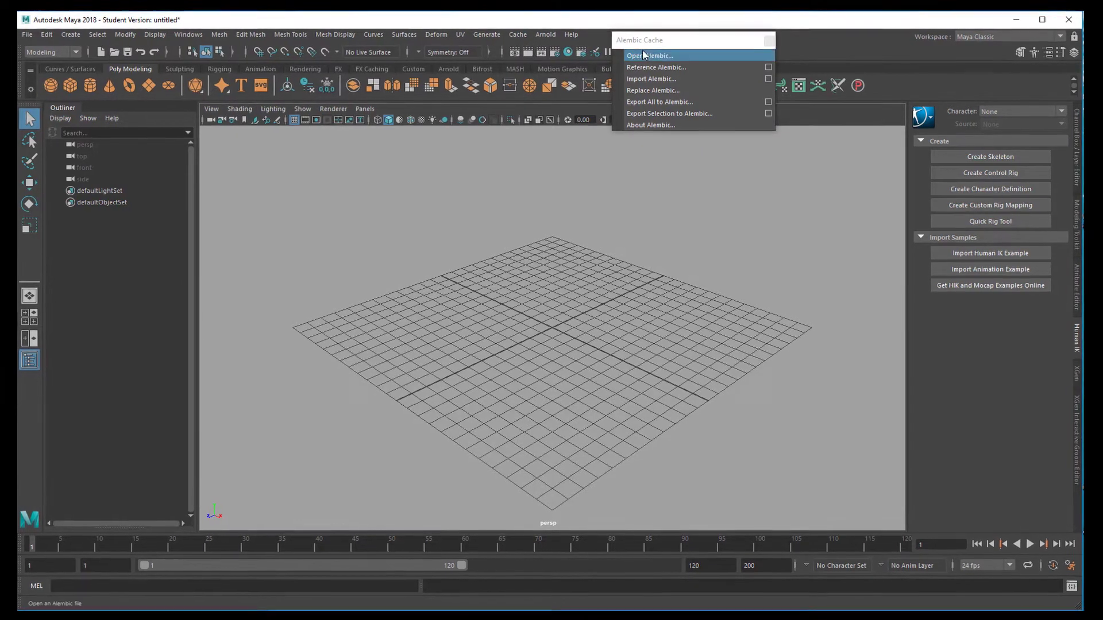
left_click_drag(646, 39, 646, 167)
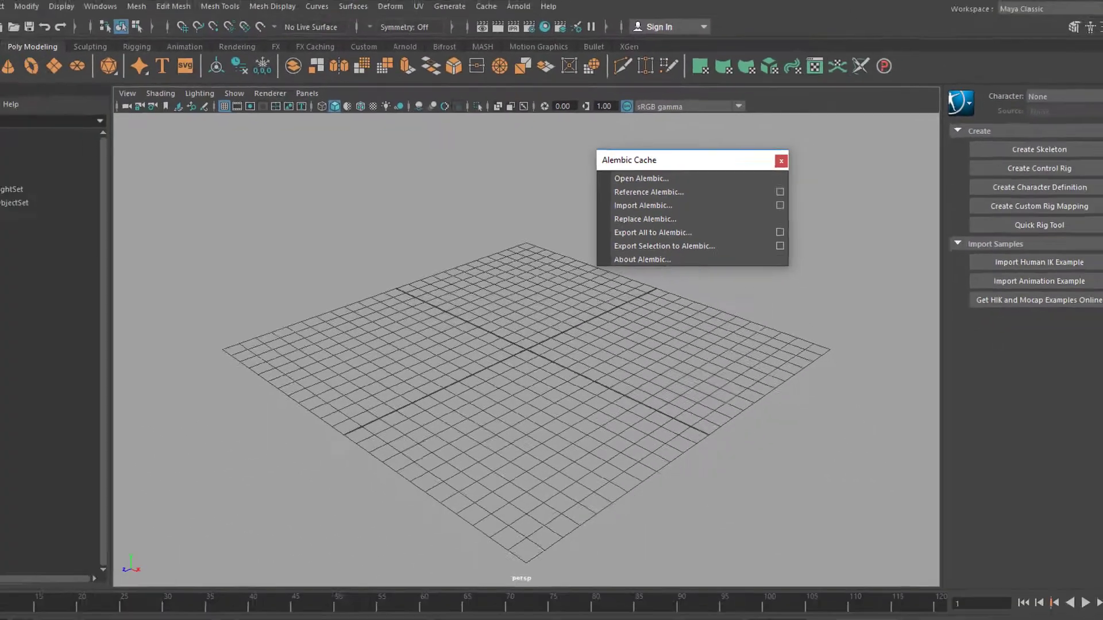
left_click(11, 24)
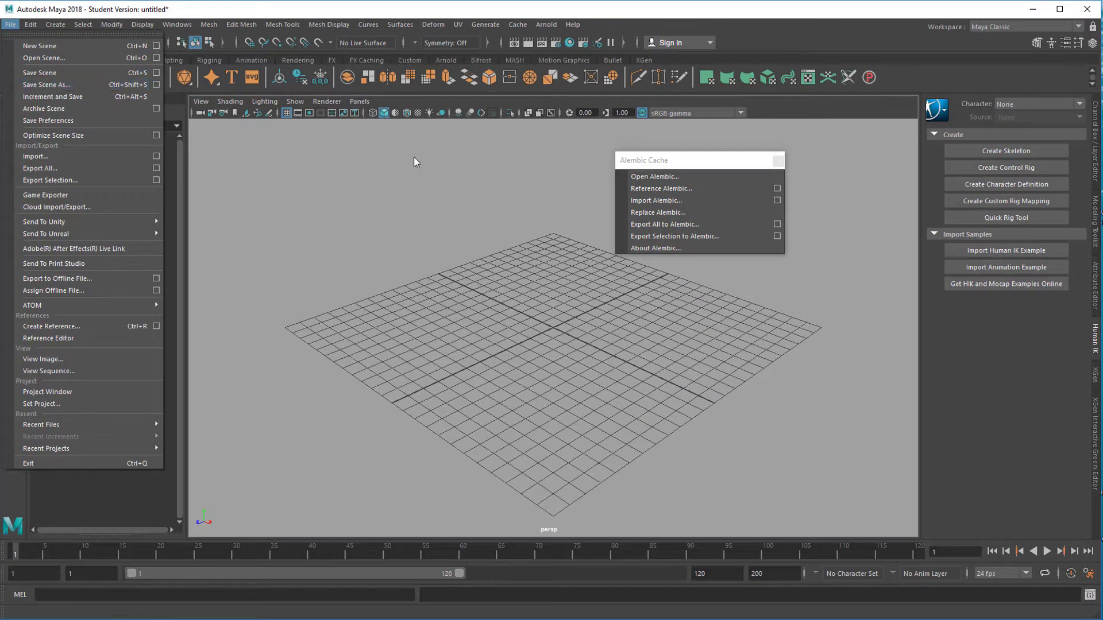
left_click(517, 24)
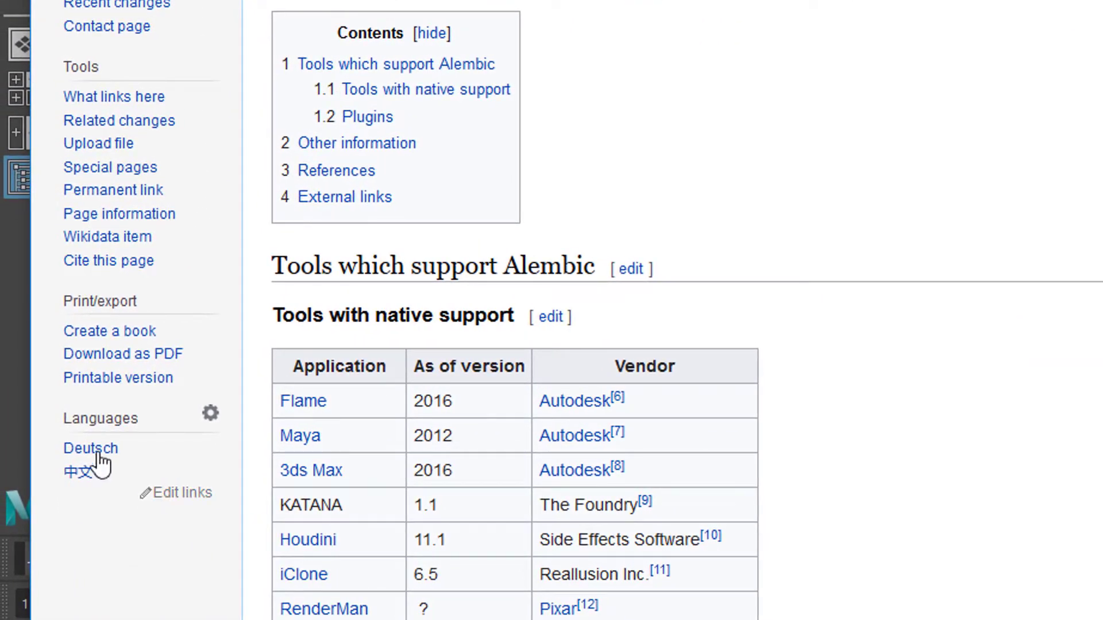
Browse the Chinese Alembic article's software and plugin tables, then switch to the German version
left_click(78, 473)
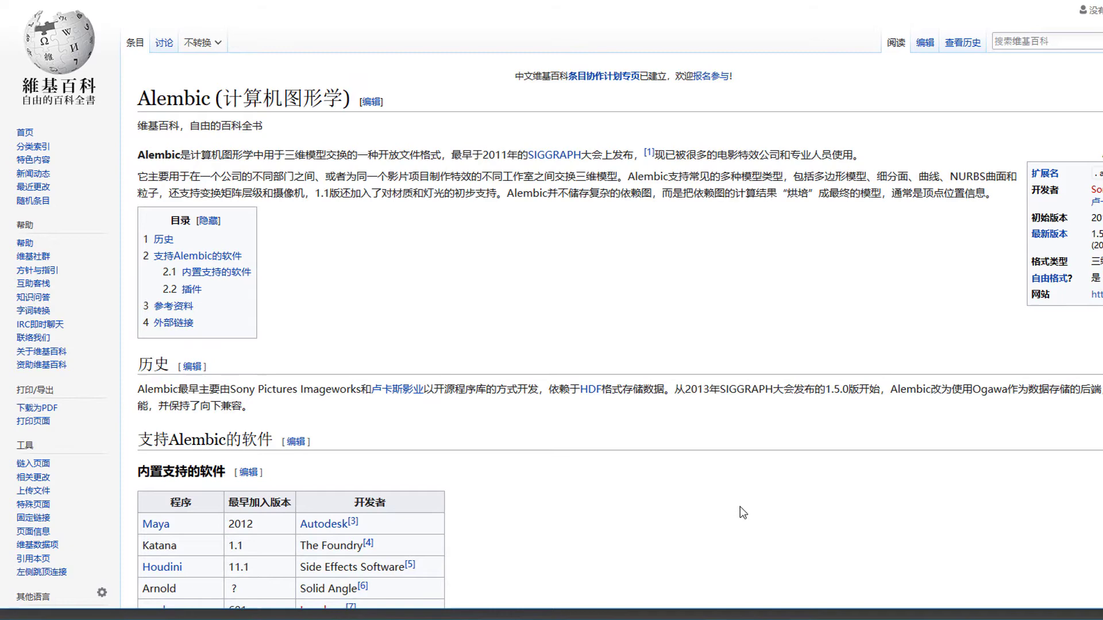
scroll(741, 513, "down", 2)
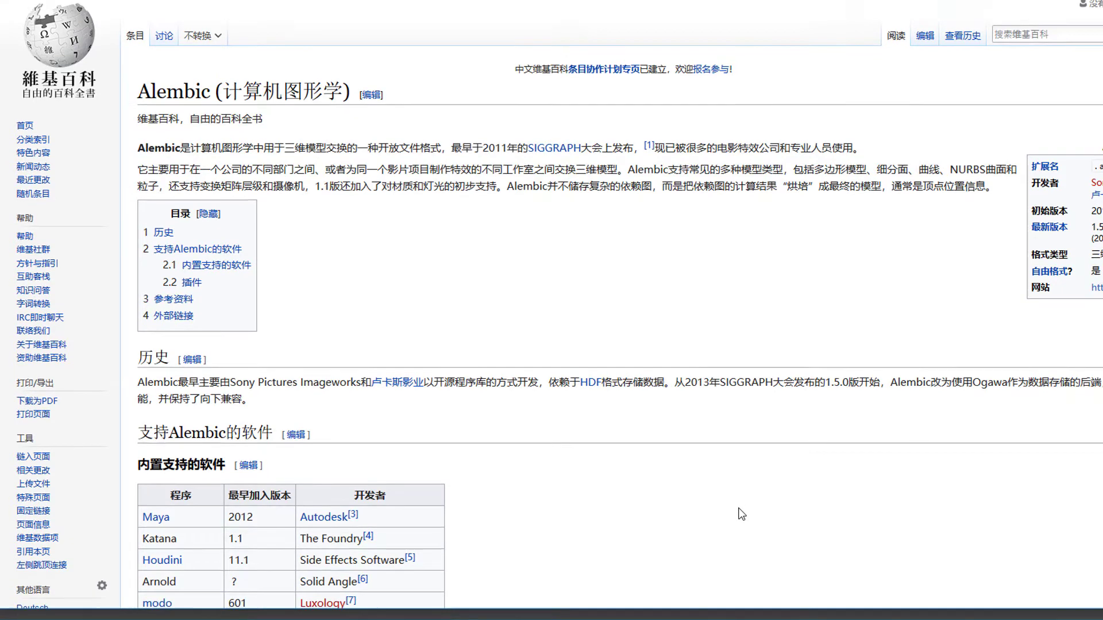
scroll(741, 514, "down", 10)
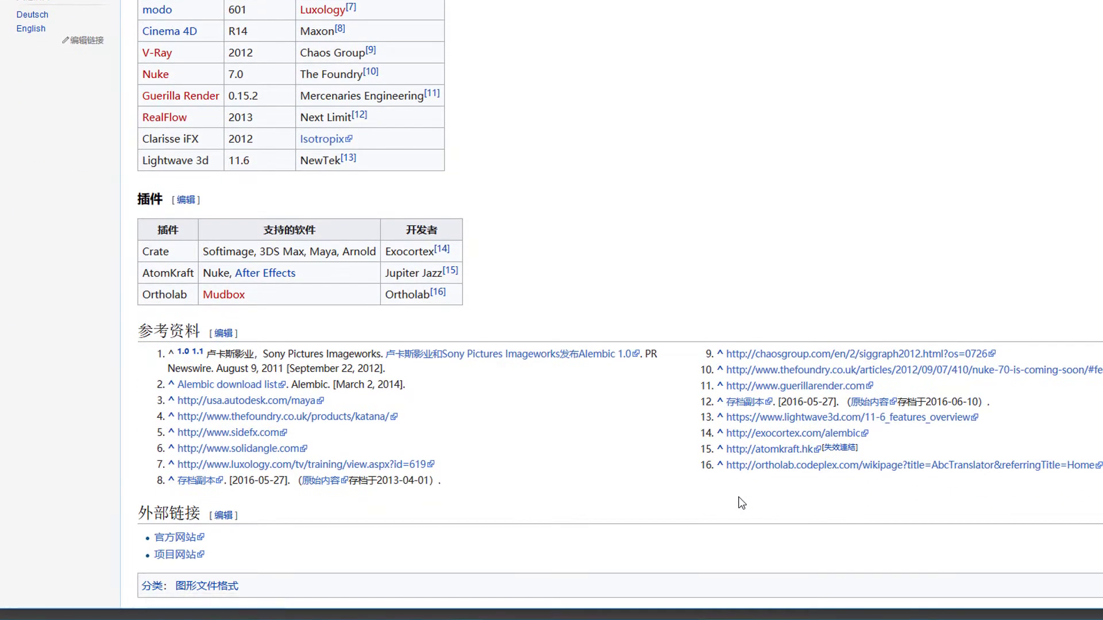
scroll(740, 494, "up", 15)
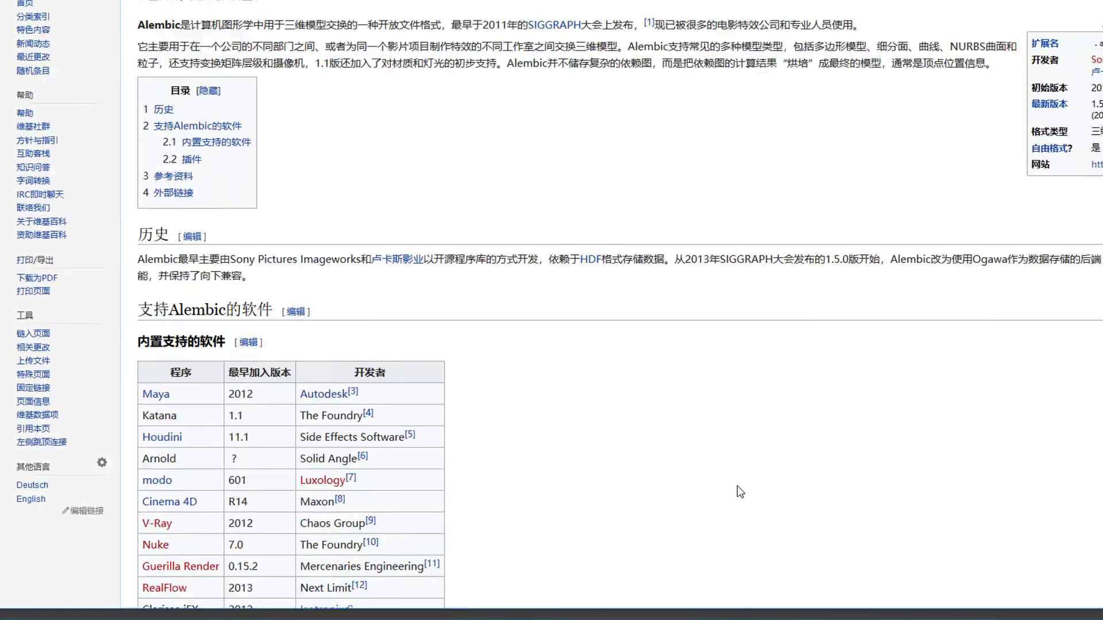
scroll(738, 488, "down", 5)
left_click(36, 317)
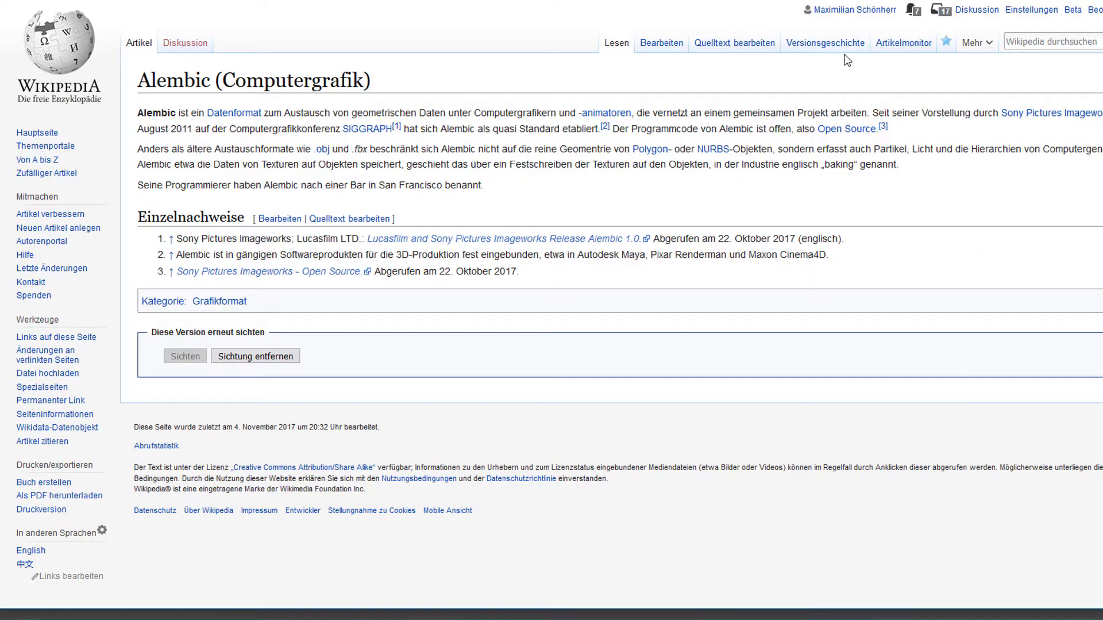
View the German Alembic article's Versionsgeschichte, then return to the article
left_click(848, 46)
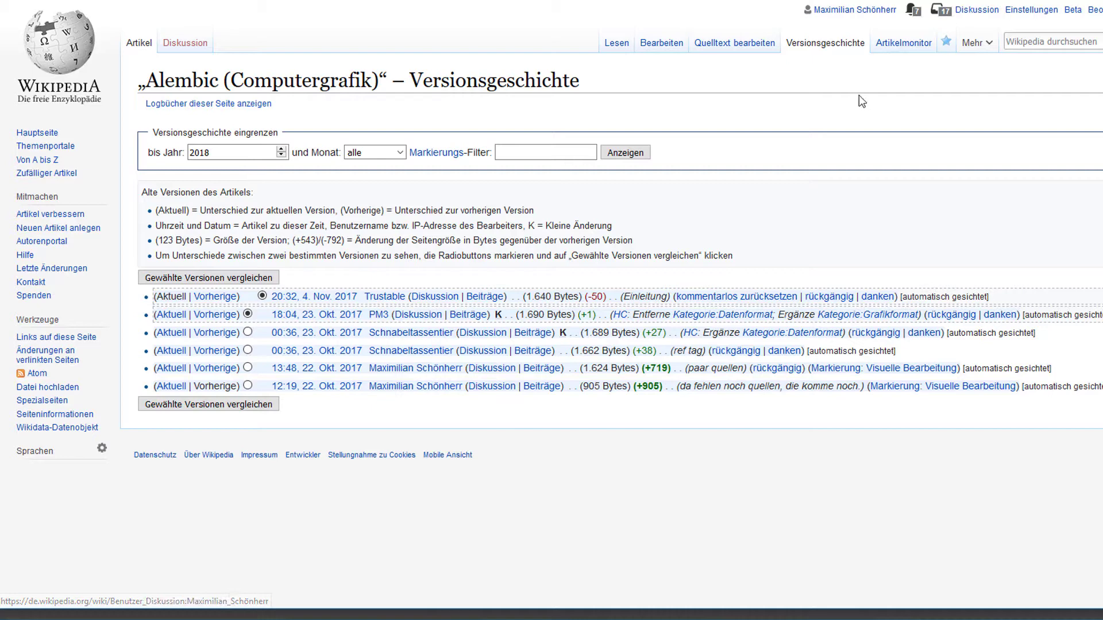
left_click(143, 50)
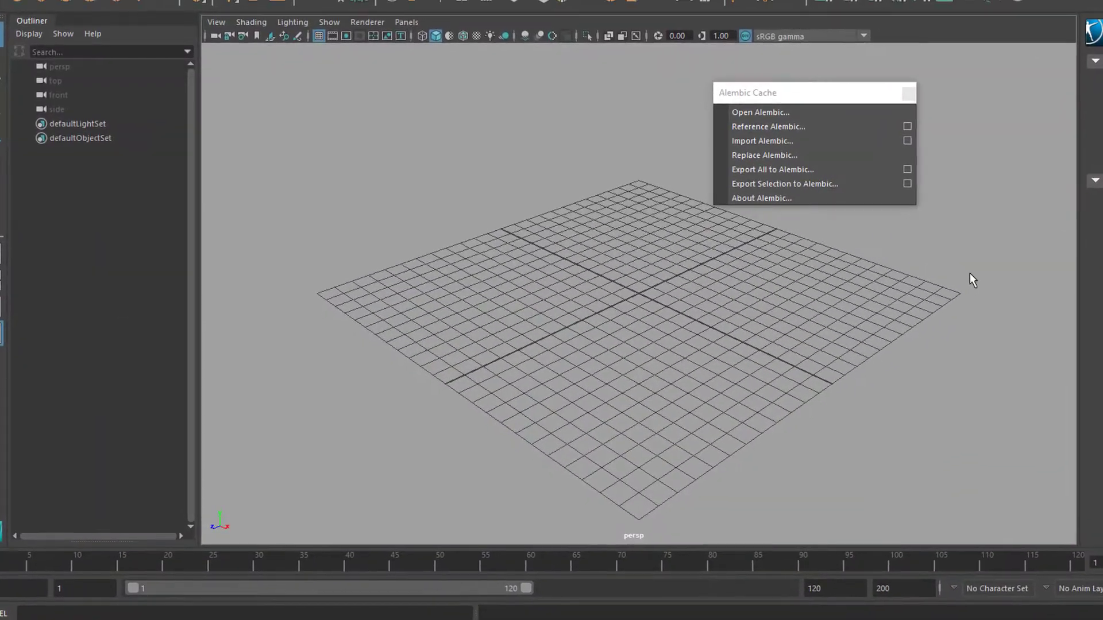
Close the floating Alembic panel and load dance1.ma from the Content Browser
left_click(981, 123)
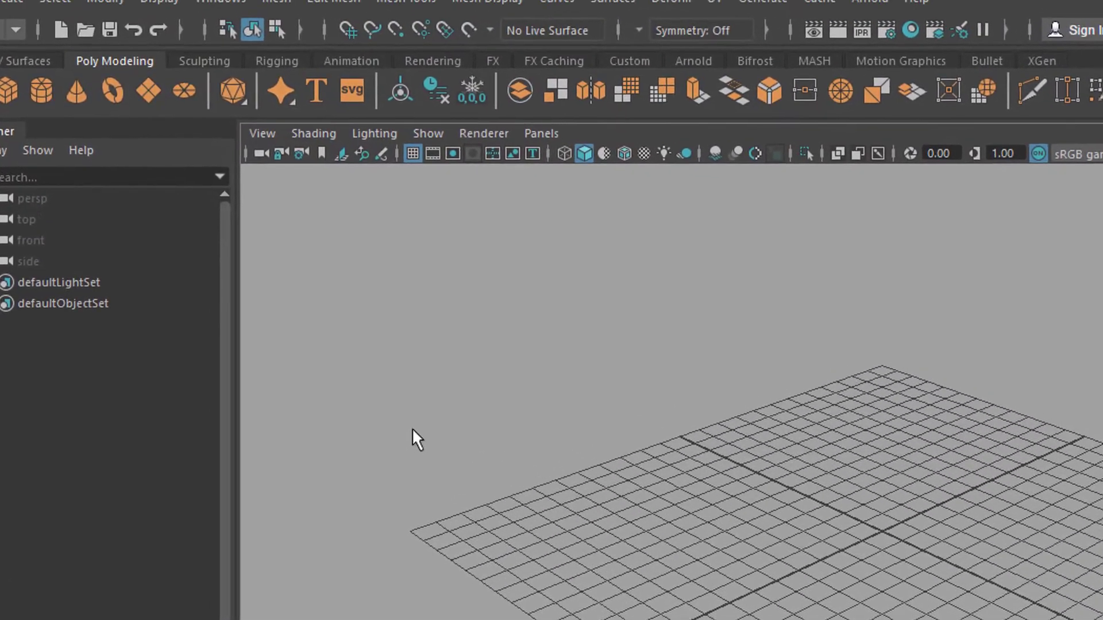
left_click(222, 2)
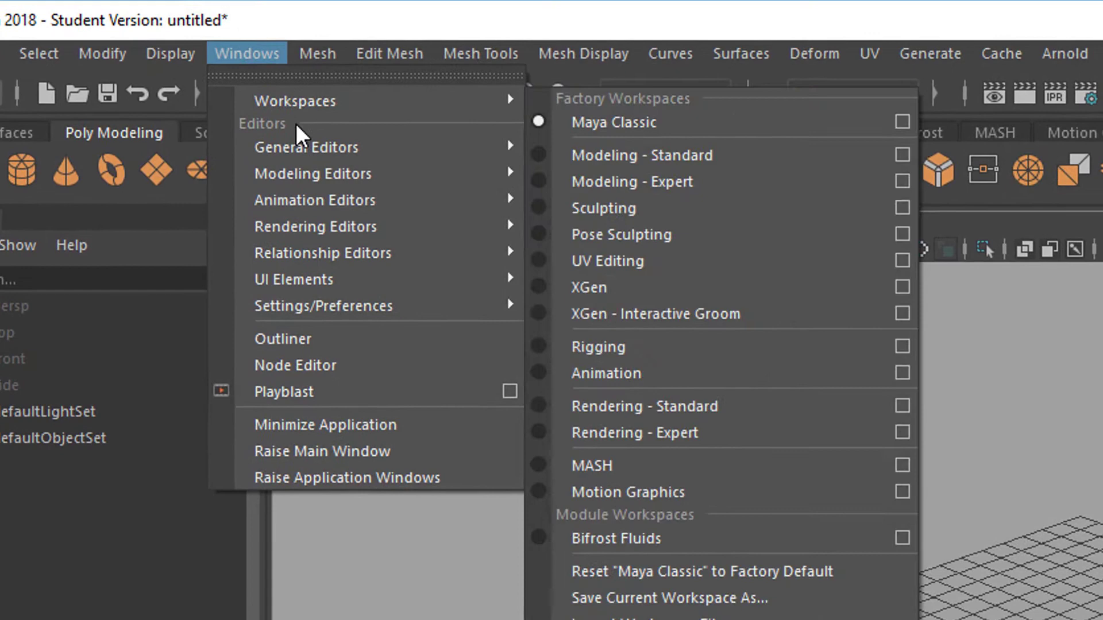
mouse_move(300, 135)
left_click(612, 222)
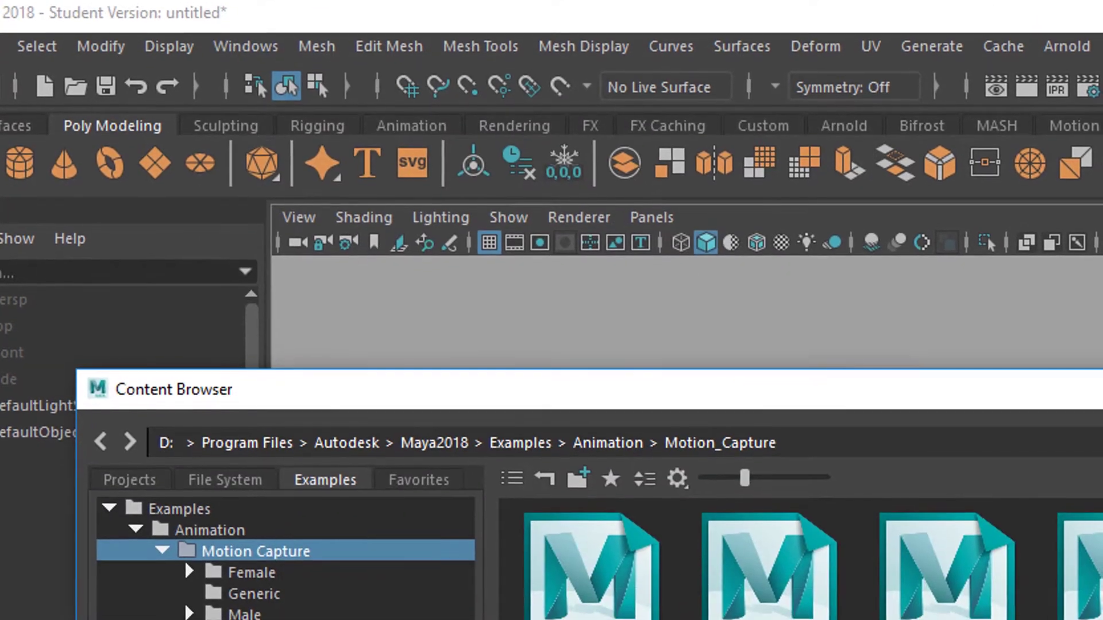
double_click(769, 598)
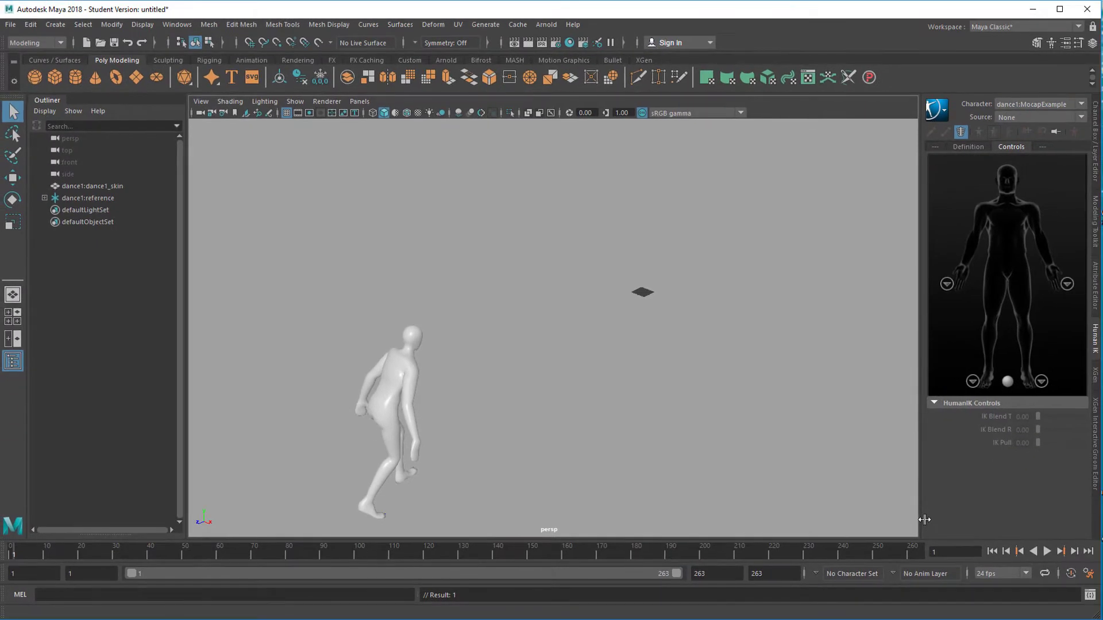
Switch on the gradient viewport background with Alt+B and play the dancer's 263-frame routine
key("alt+b")
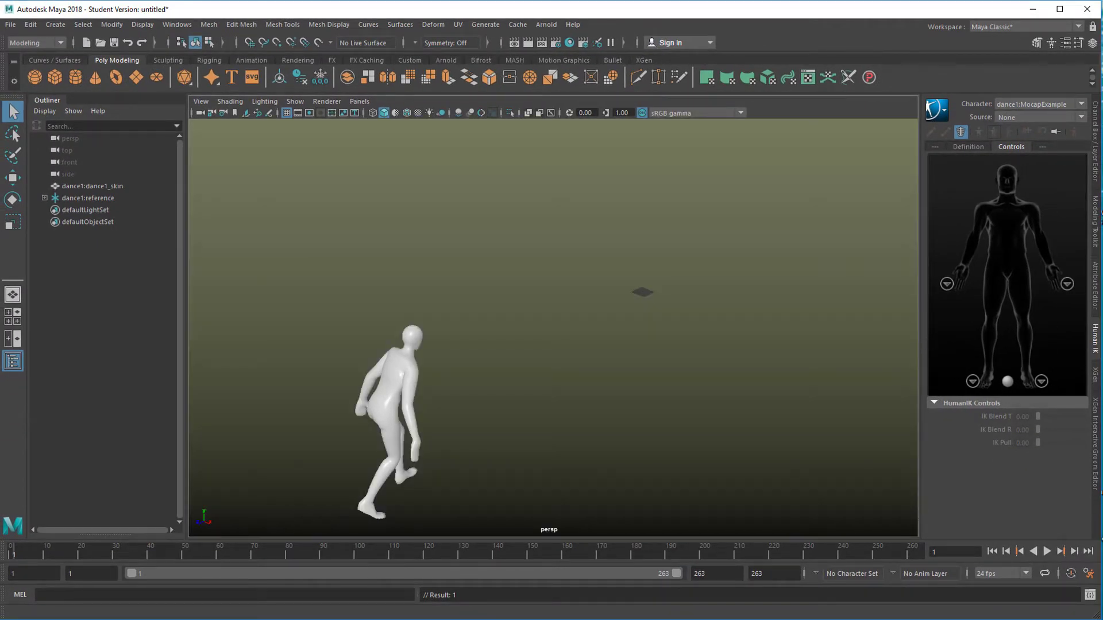
left_click(1047, 552)
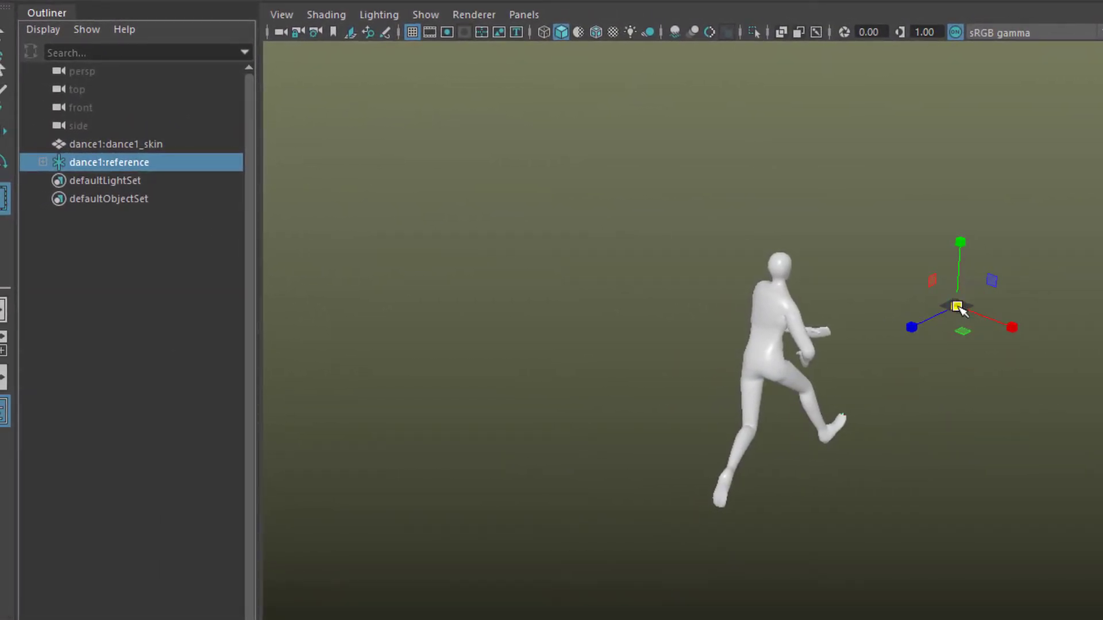
Drag the scale manipulator's centre handle to resize the dance1:reference rig
left_click_drag(958, 308, 841, 369)
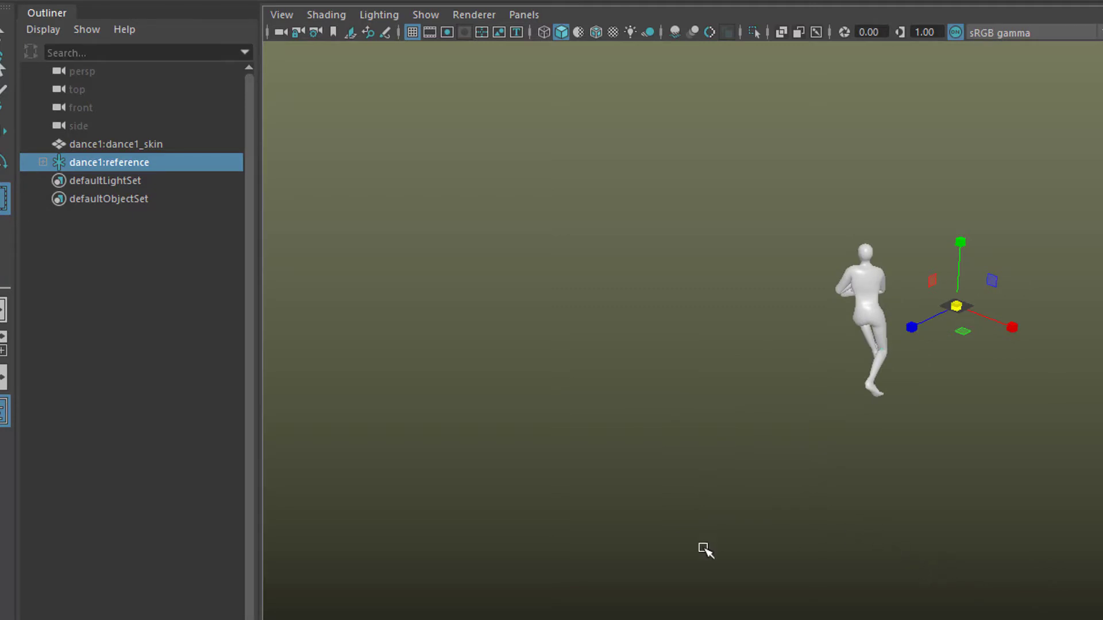
Expand the dance1:hips joint hierarchy, select spine4 and l_clavicle, then play and stop at frame 20
left_click(38, 163)
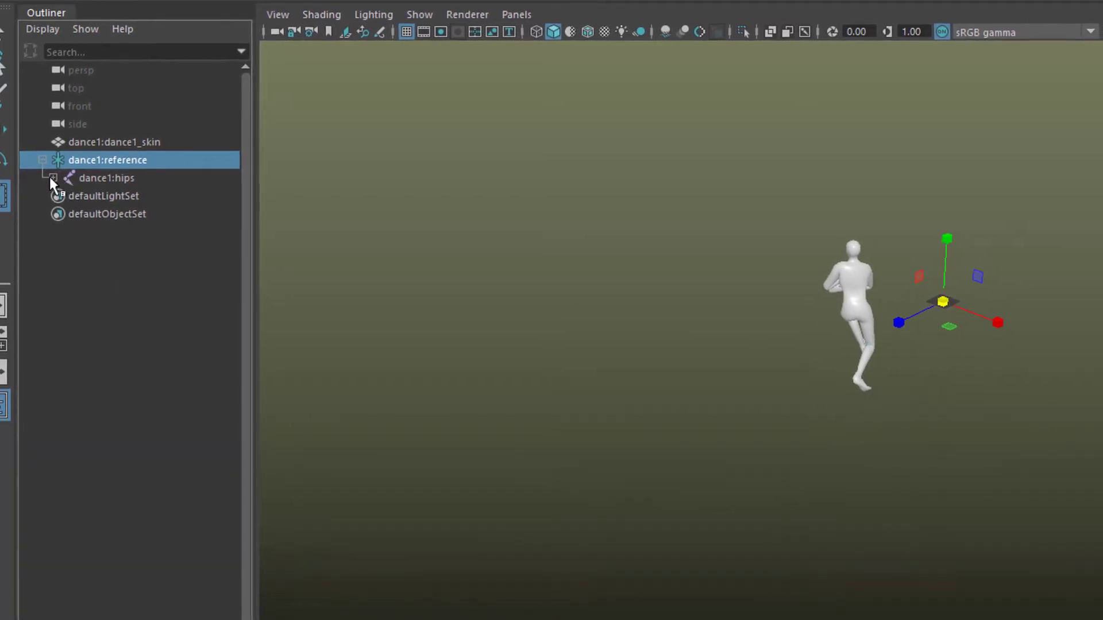
left_click(53, 178, "shift")
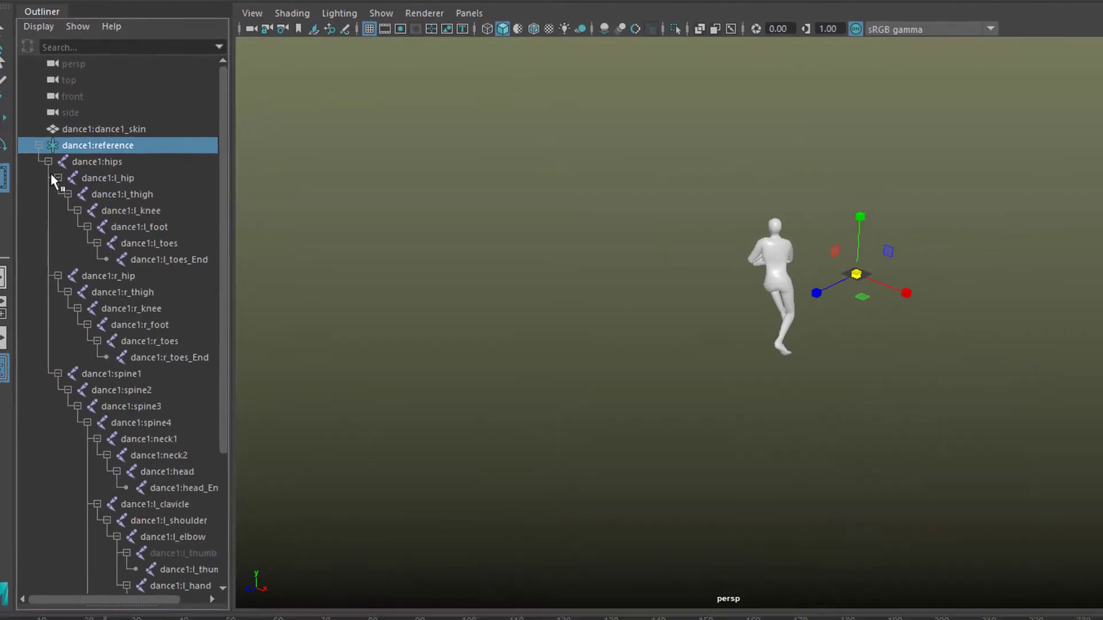
scroll(121, 235, "down", 4)
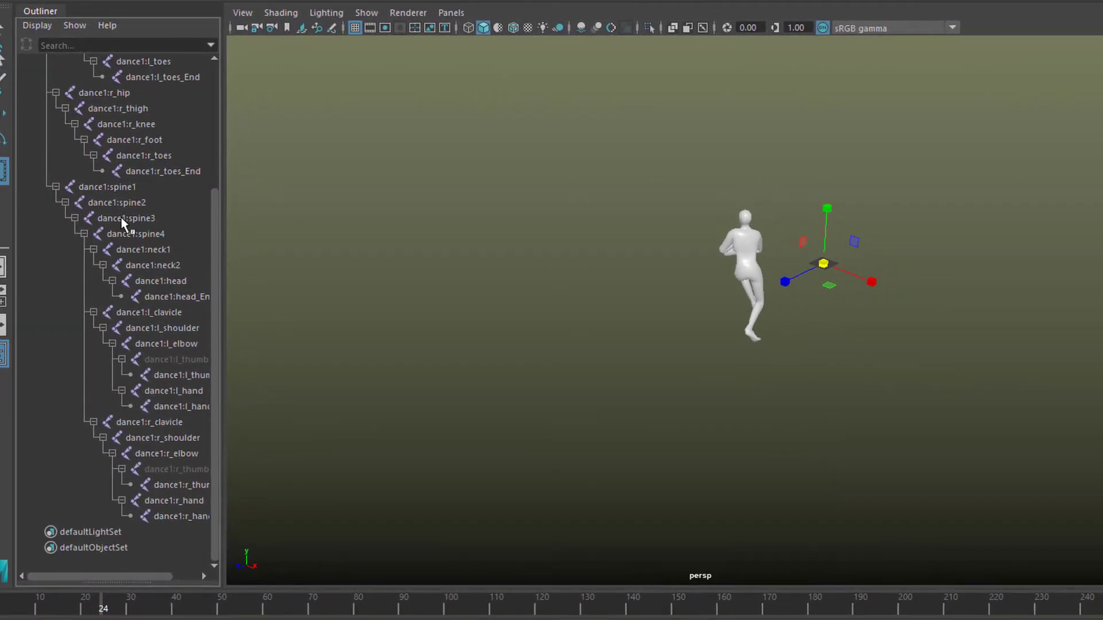
left_click(153, 237)
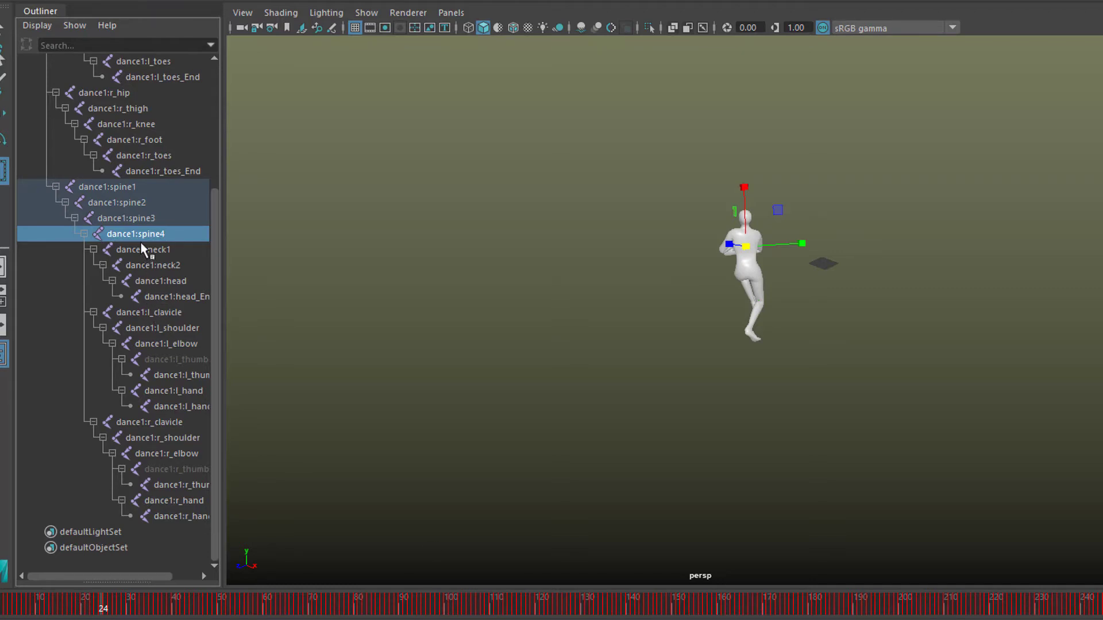
left_click(169, 315)
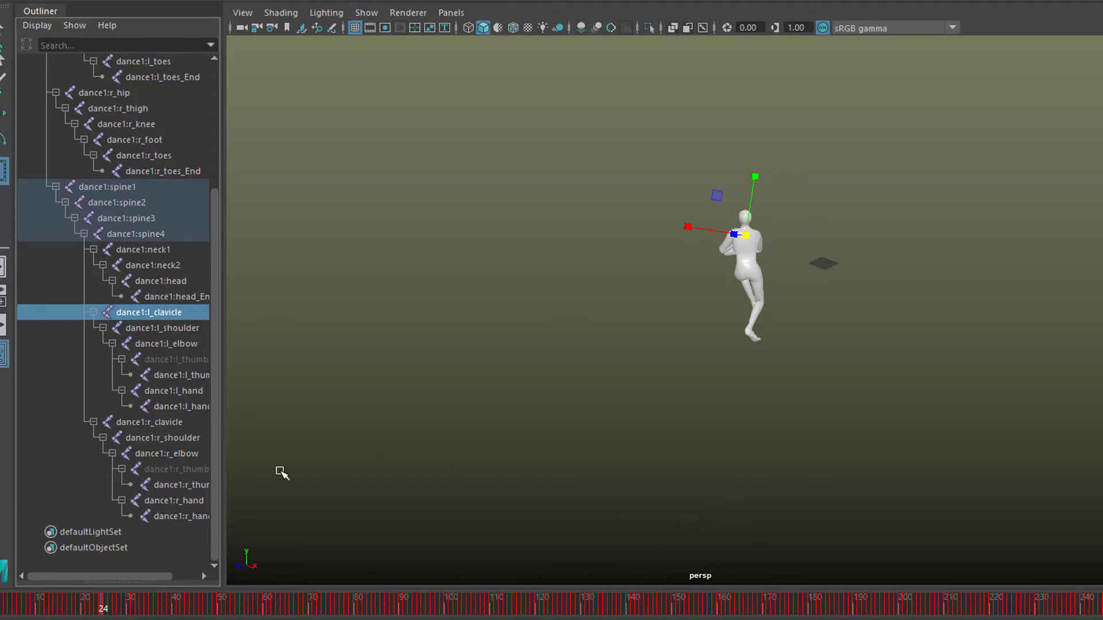
left_click_drag(213, 292, 216, 90)
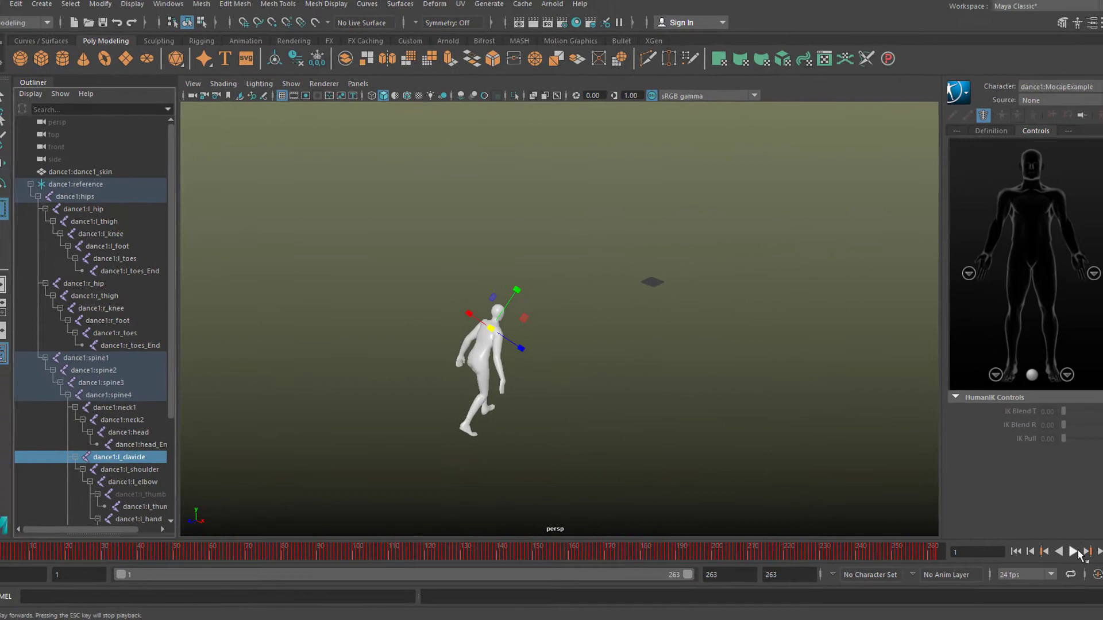
left_click(1073, 551)
key("Escape")
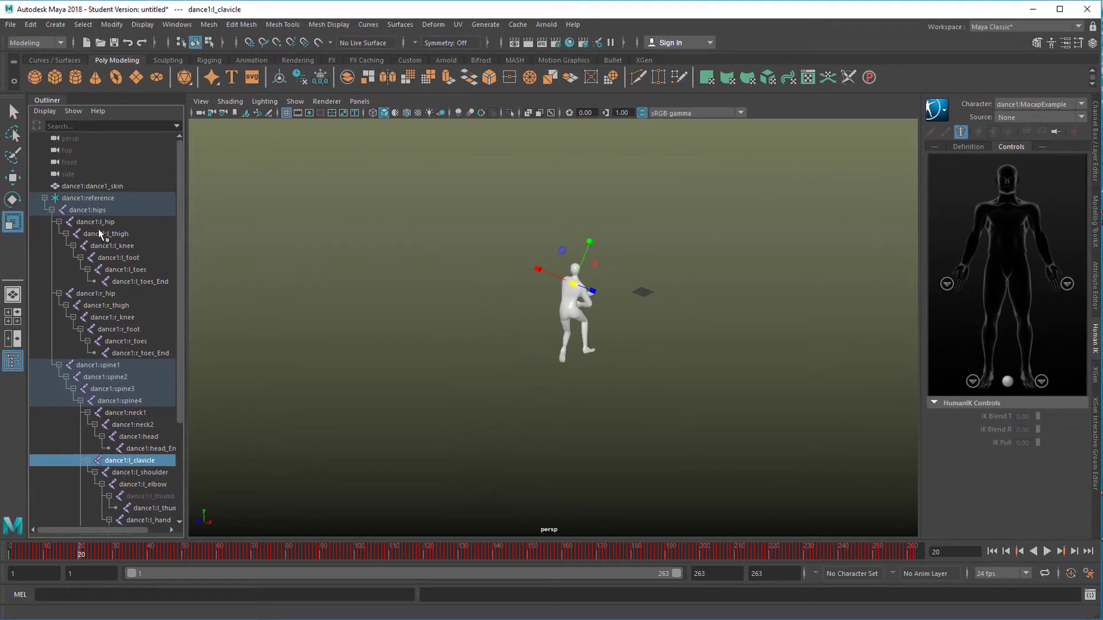
Collapse dance1:reference in the Outliner and select the dance1:dance1_skin mesh
left_click(44, 198)
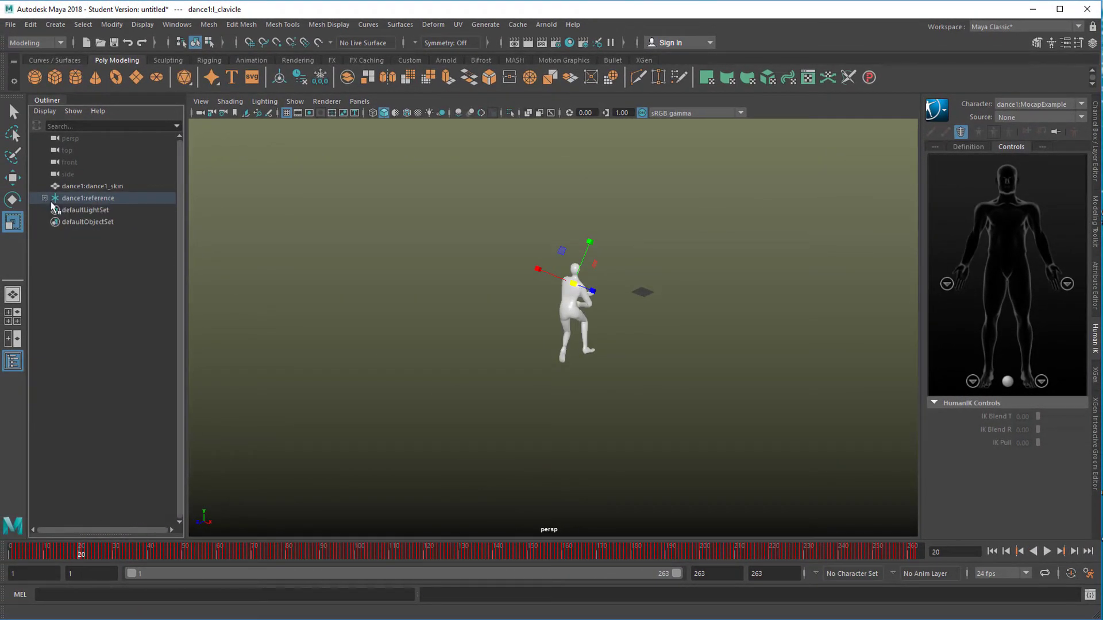
left_click(97, 202)
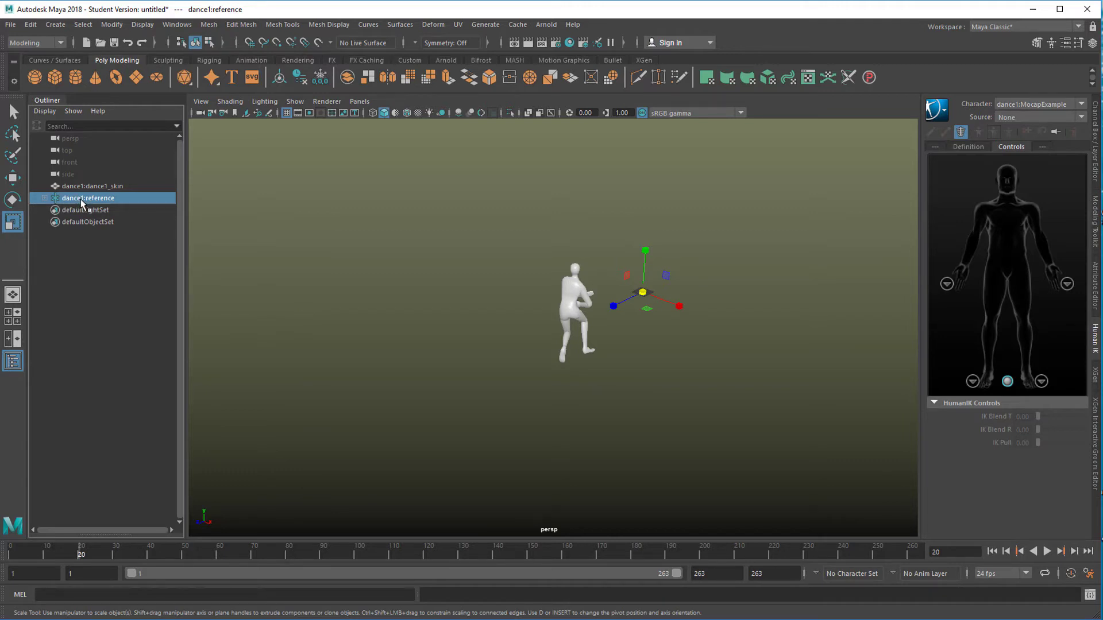
left_click(106, 186)
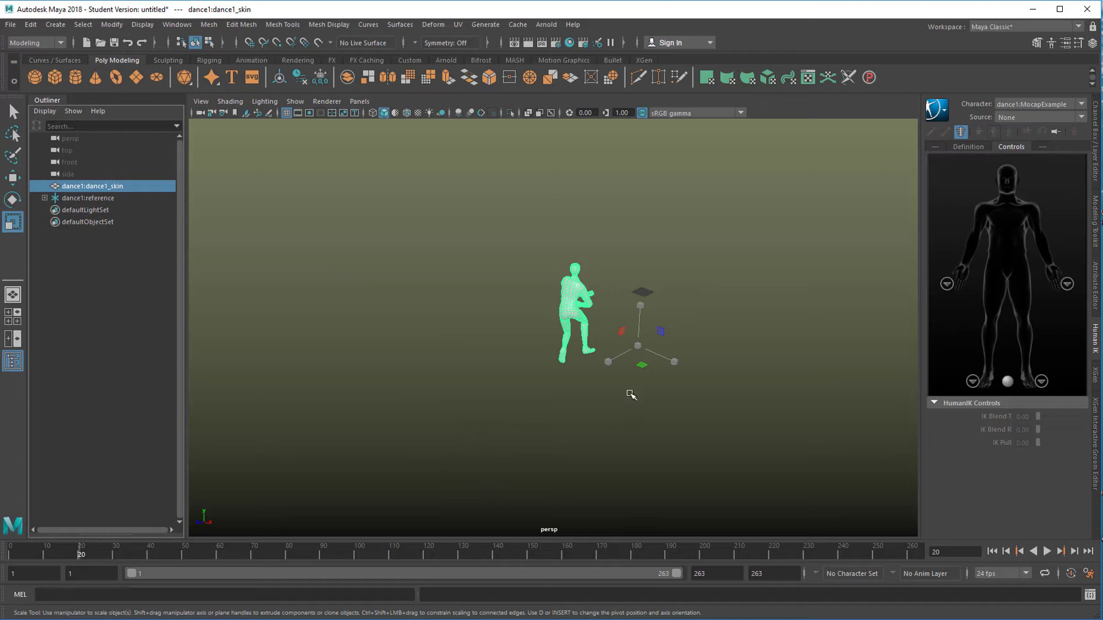
Play the dance animation and stop it at frame 80
left_click(1047, 553)
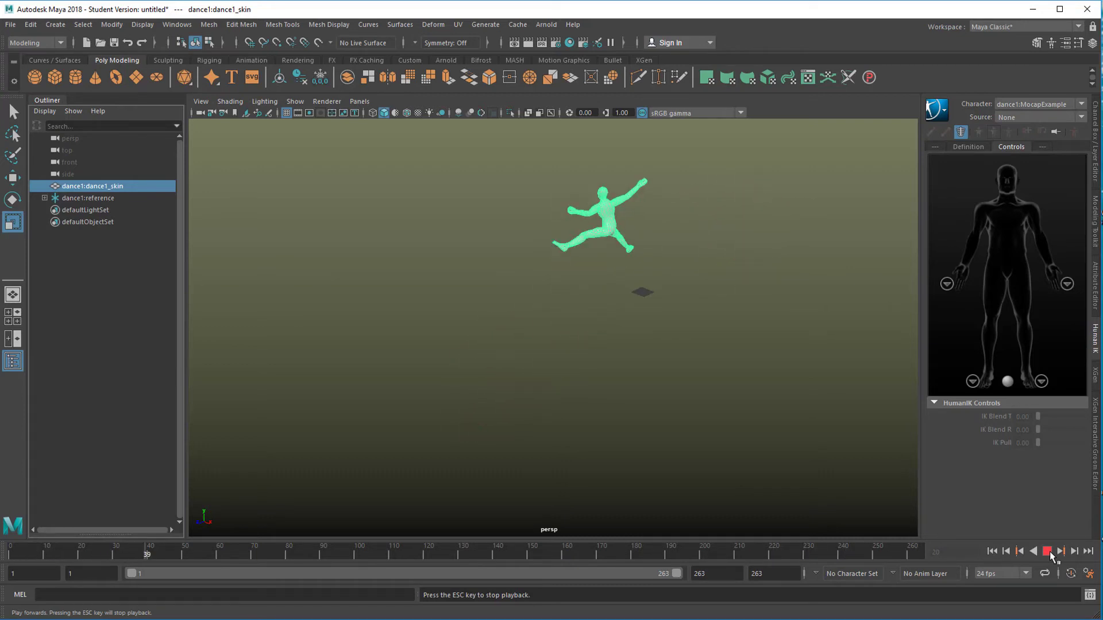
left_click(1047, 551)
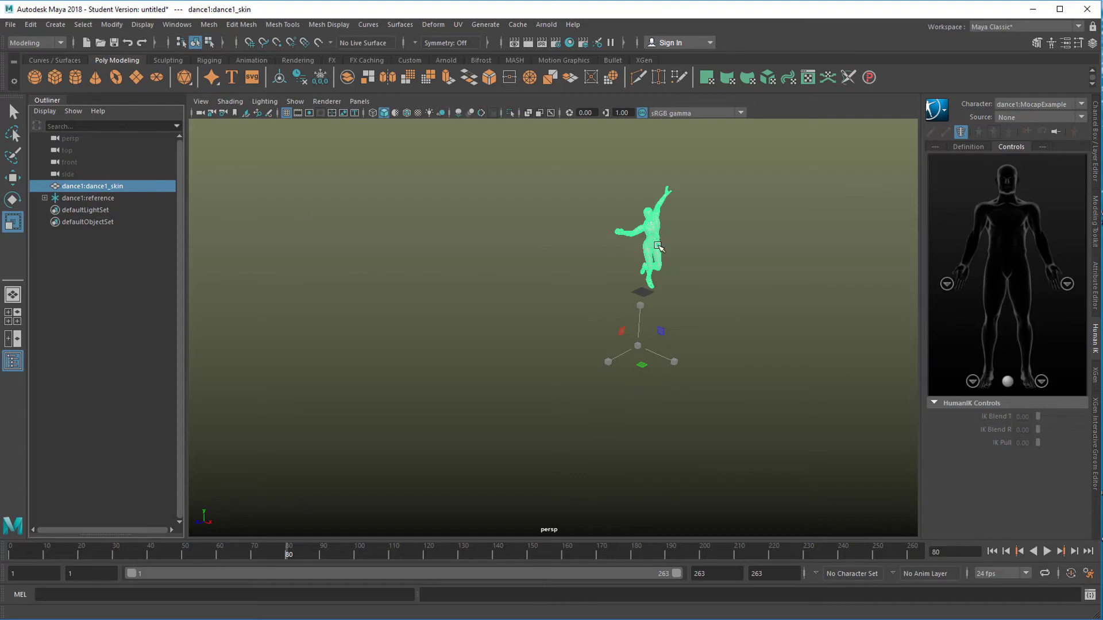
scroll(618, 352, "up", 3)
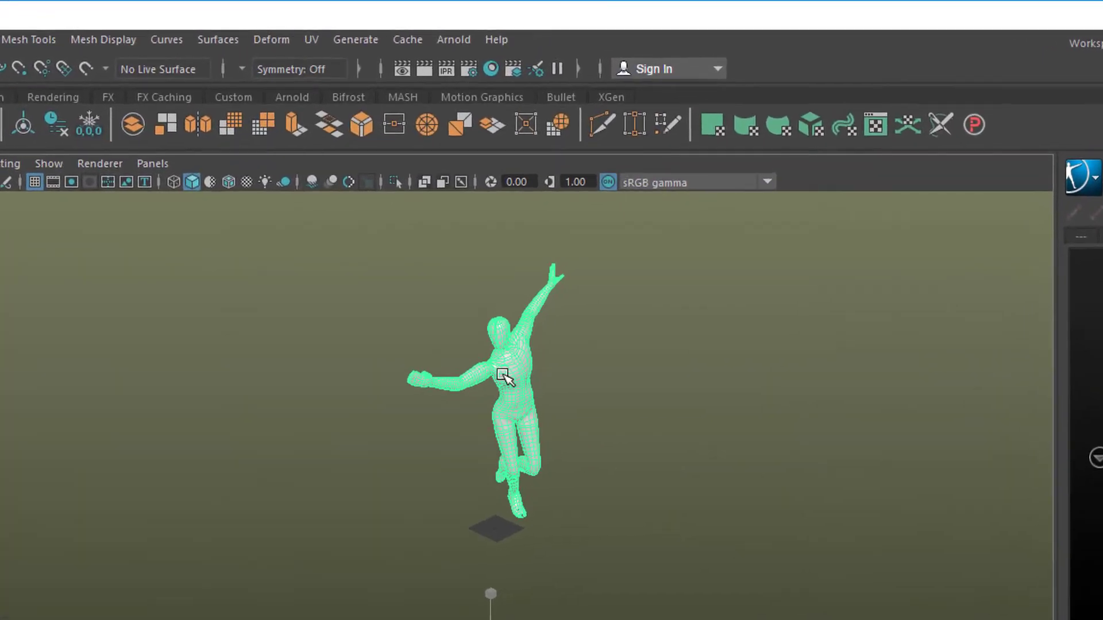
Open the Export Selection to Alembic options and reset them to the 1–263 Time Slider range
left_click(418, 40)
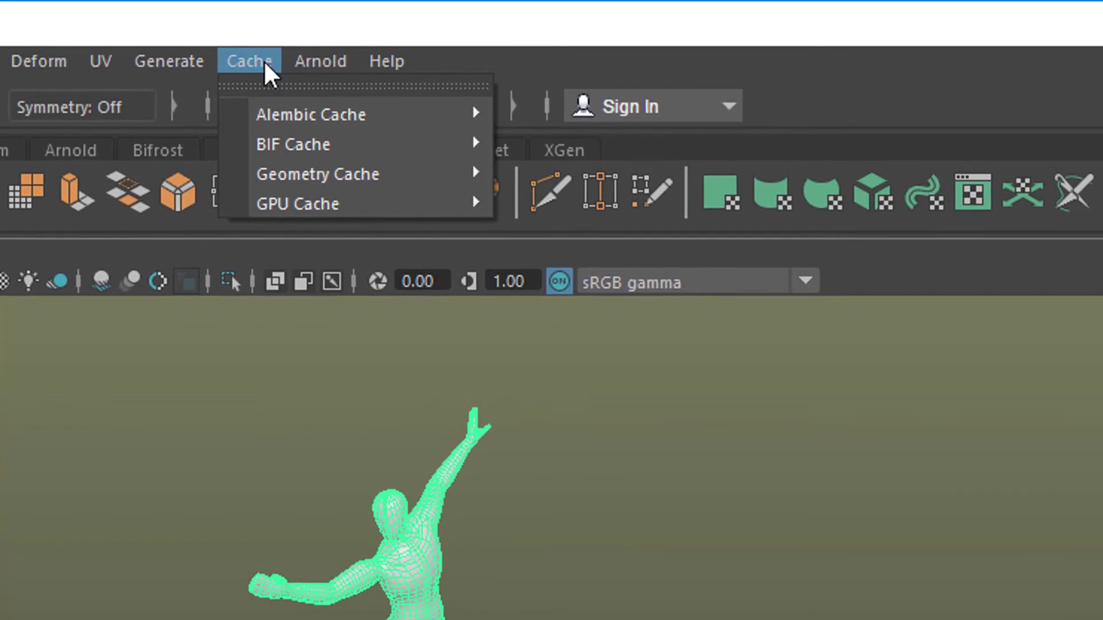
mouse_move(313, 118)
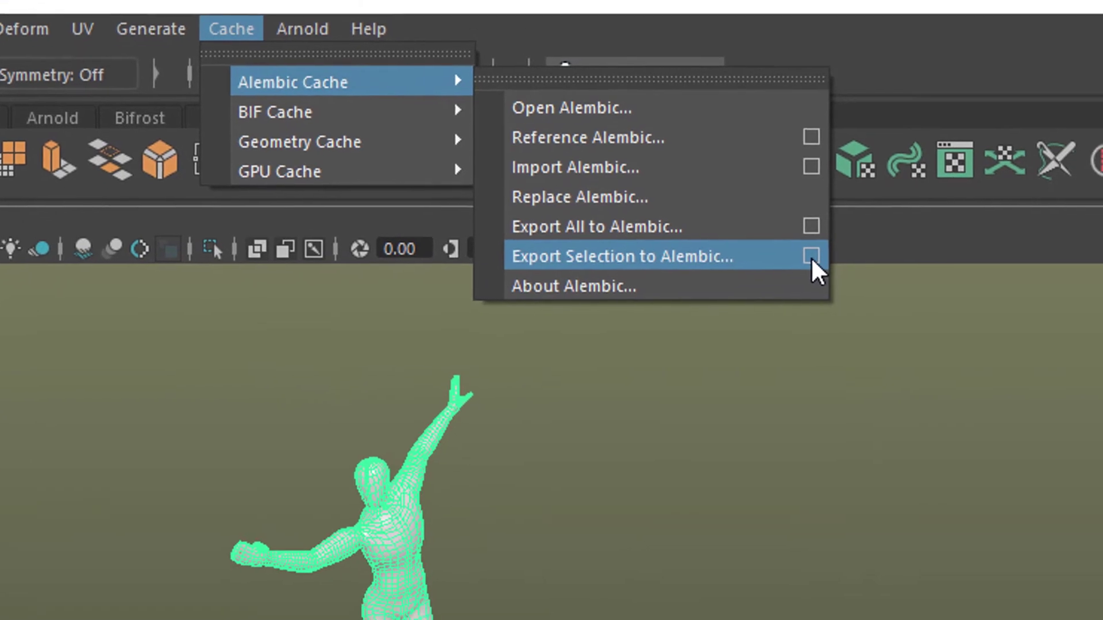
left_click(829, 289)
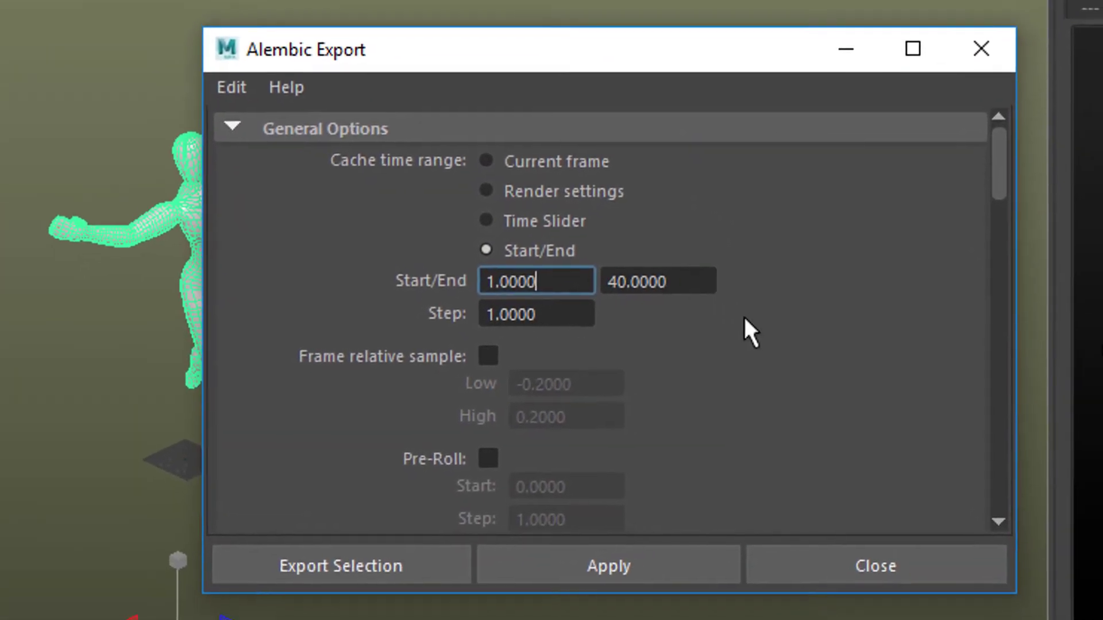
left_click(229, 74)
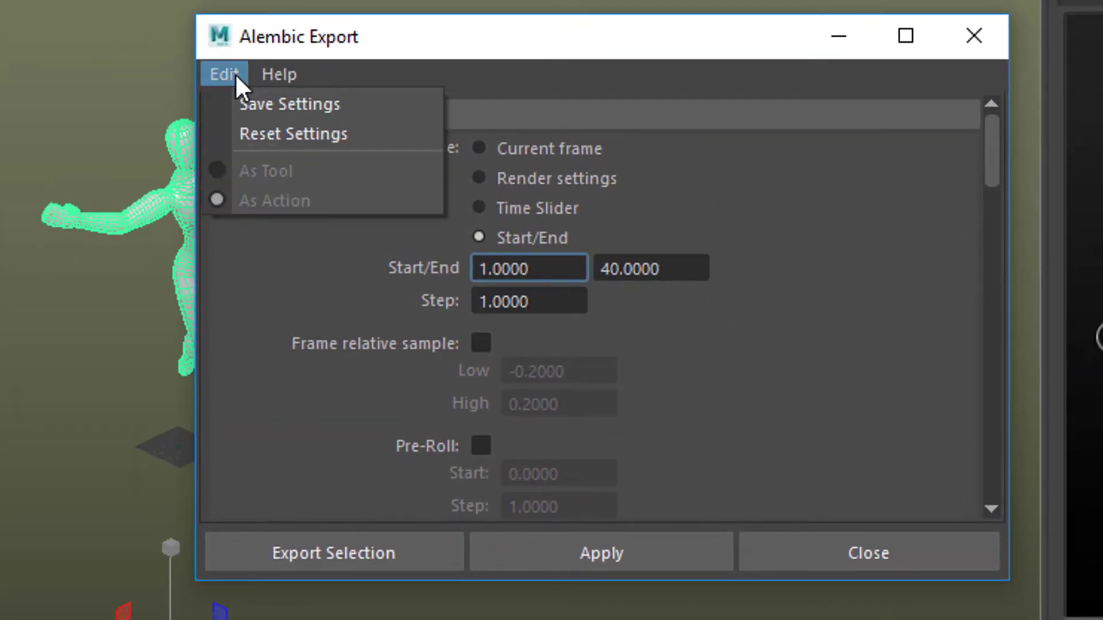
left_click(290, 134)
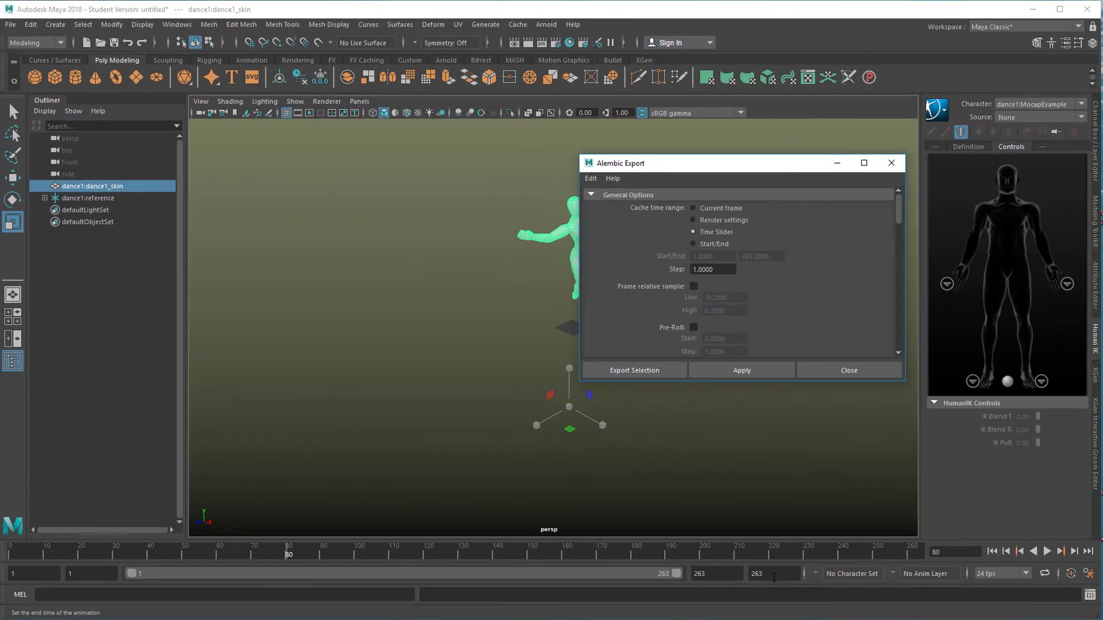
Export the selected dance1_skin to dancerAlmebic.abc, overwriting the existing cache file
left_click(654, 372)
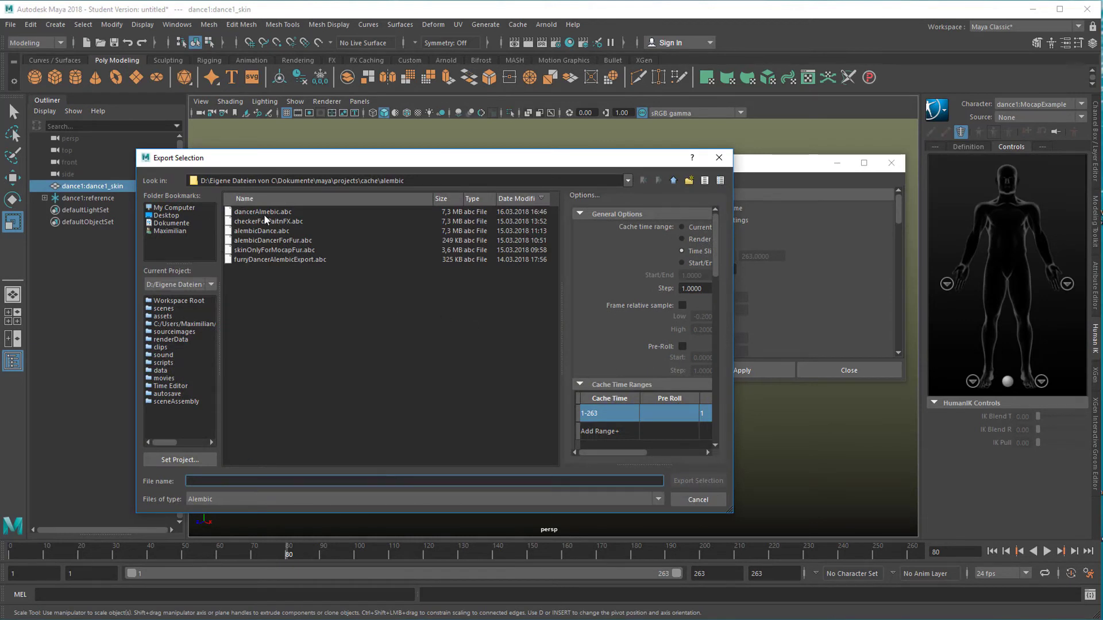
left_click(278, 216)
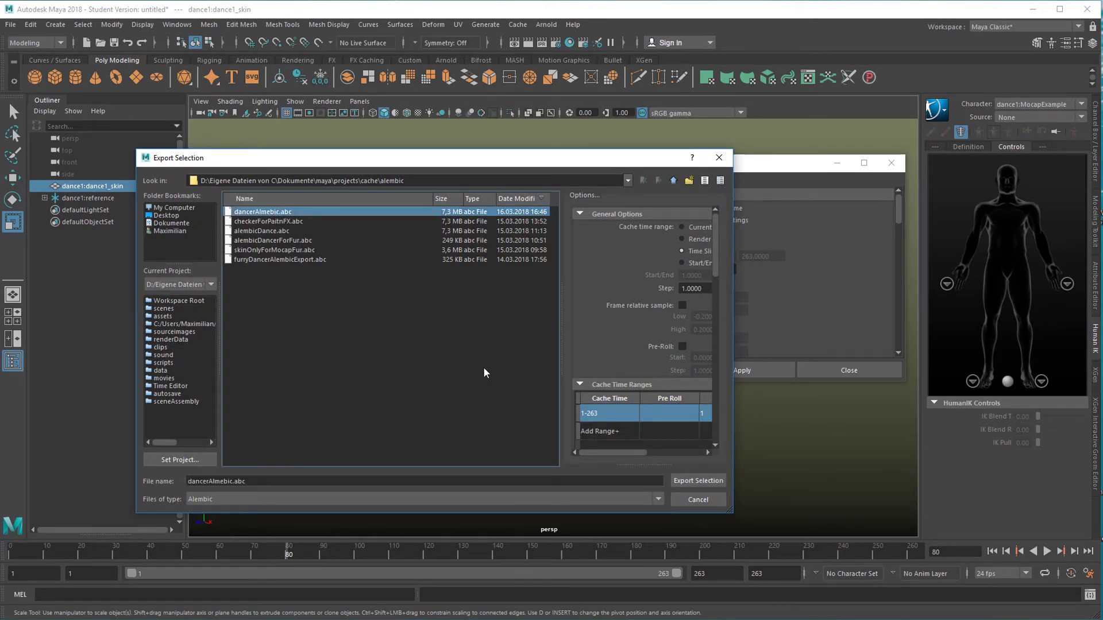
left_click(698, 481)
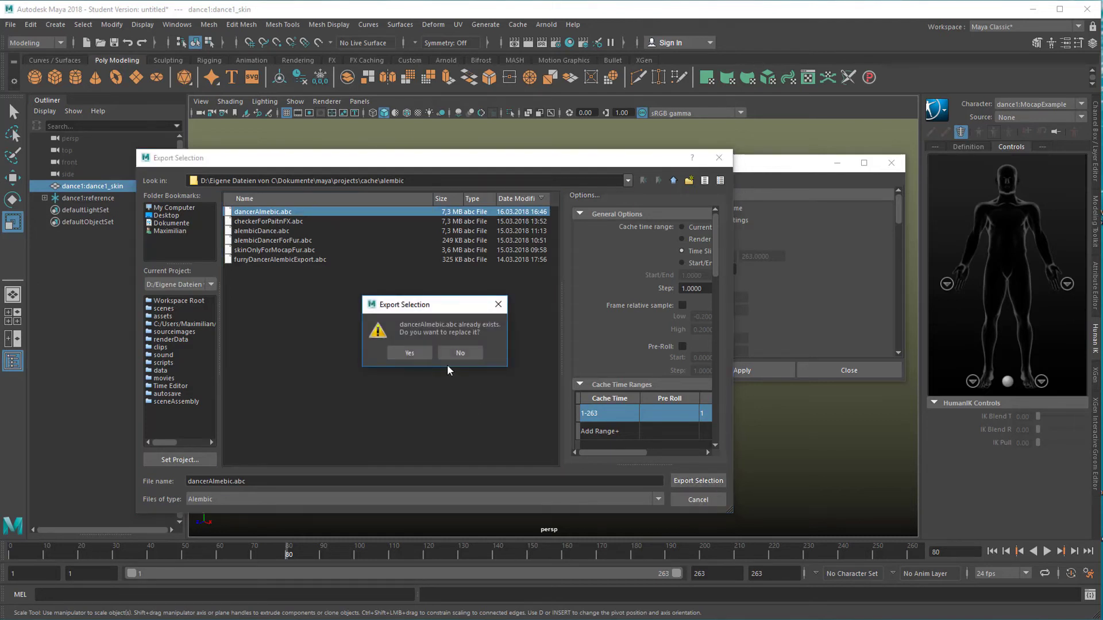
left_click(418, 353)
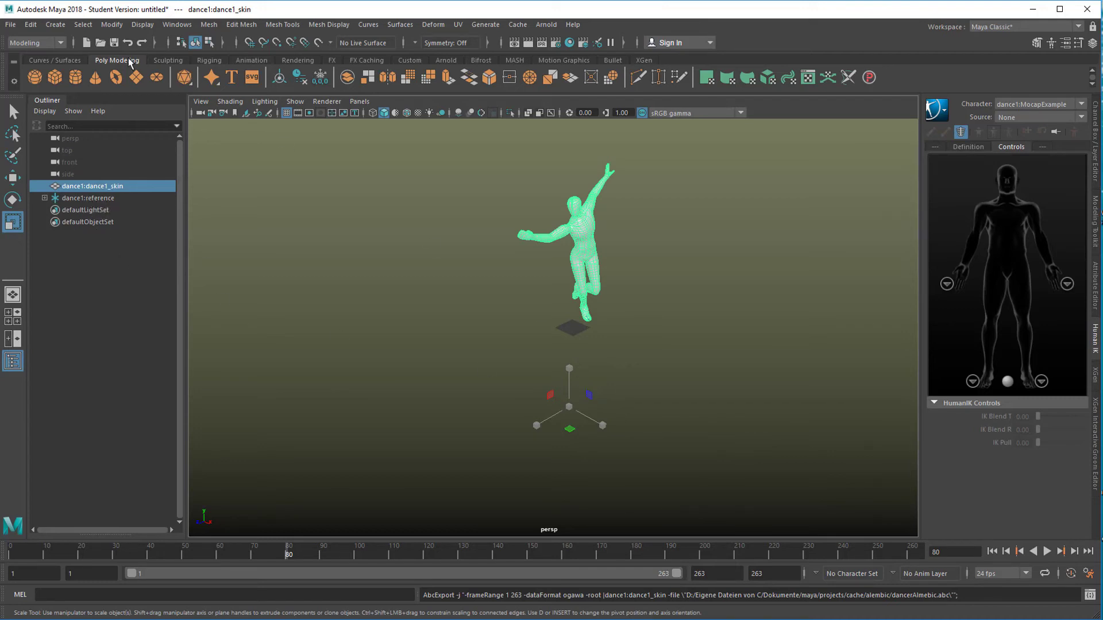
Start a new empty scene, discarding the current scene's unsaved changes
left_click(12, 26)
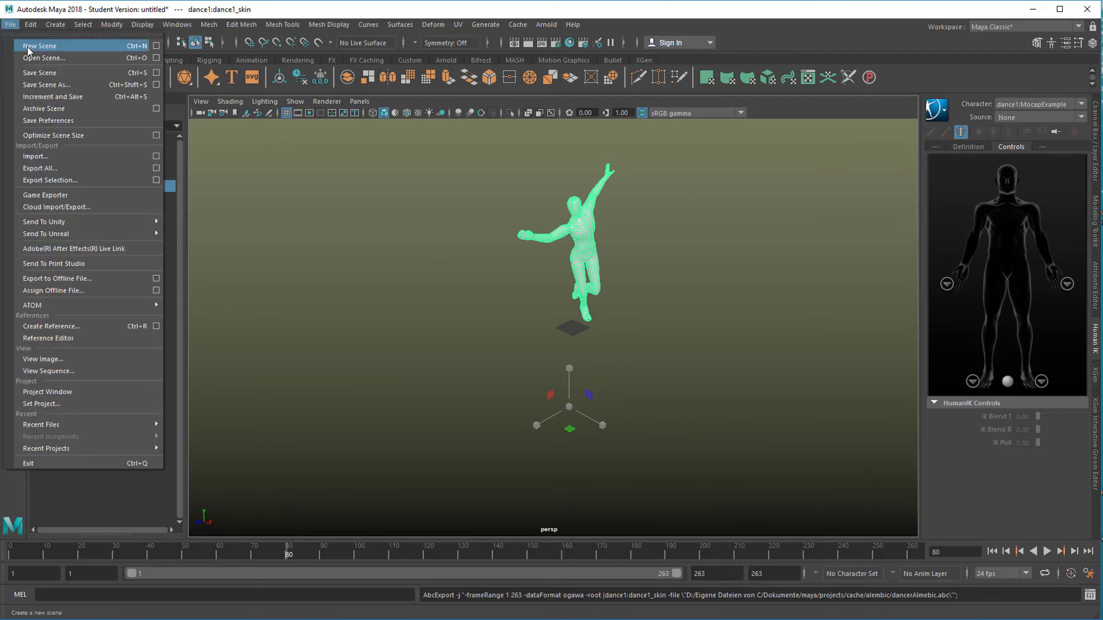
left_click(39, 46)
left_click(476, 319)
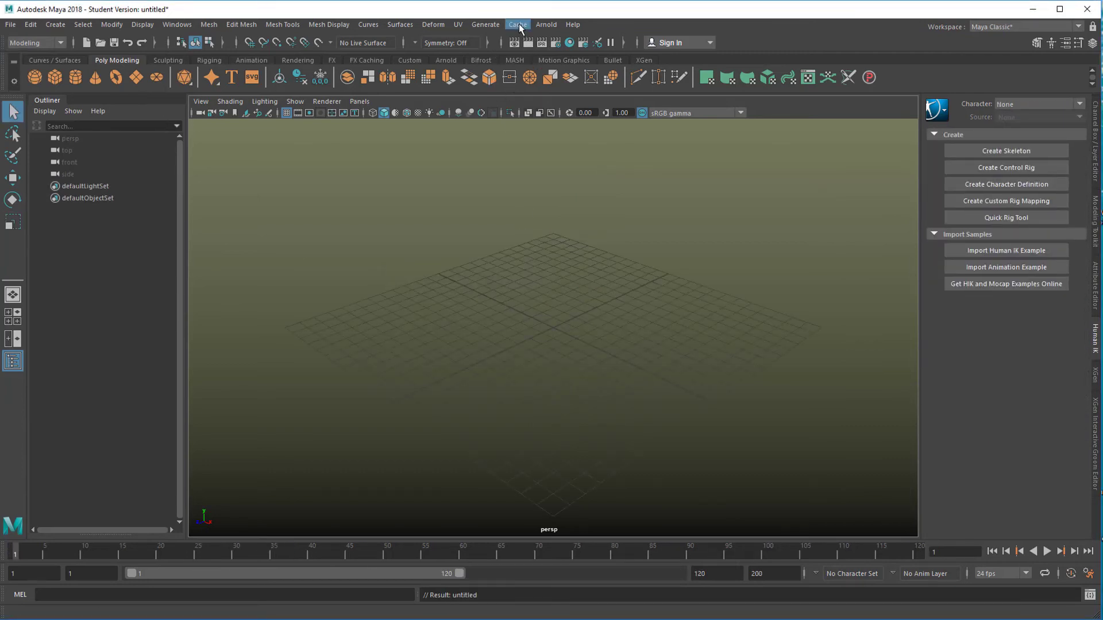
Open dancerAlmebic.abc via Cache > Alembic Cache > Open Alembic
left_click(518, 24)
mouse_move(537, 49)
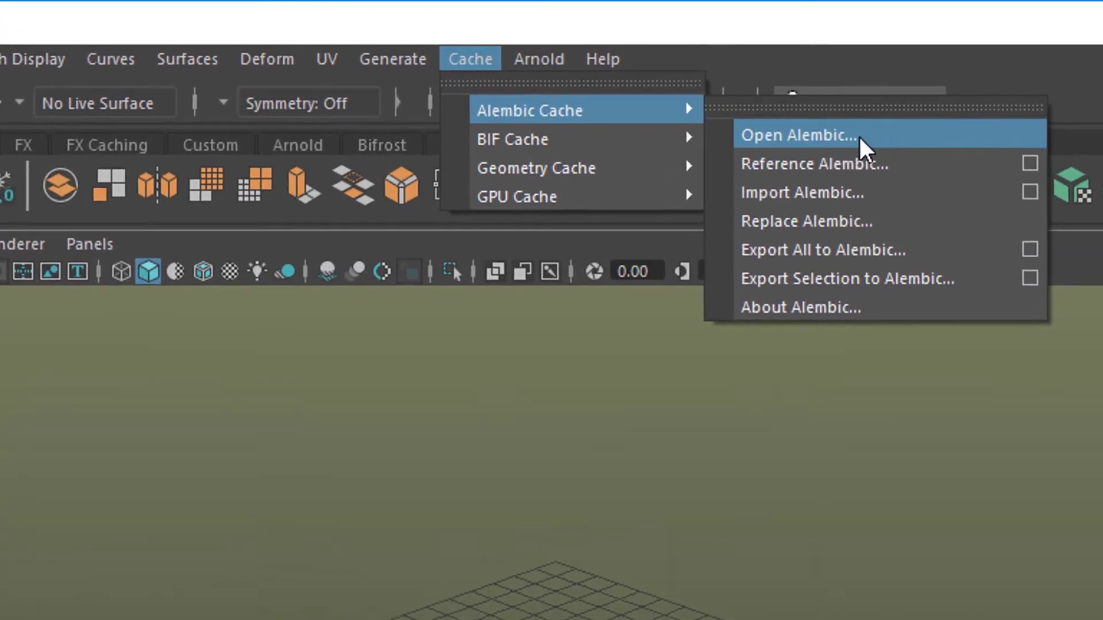
left_click(861, 139)
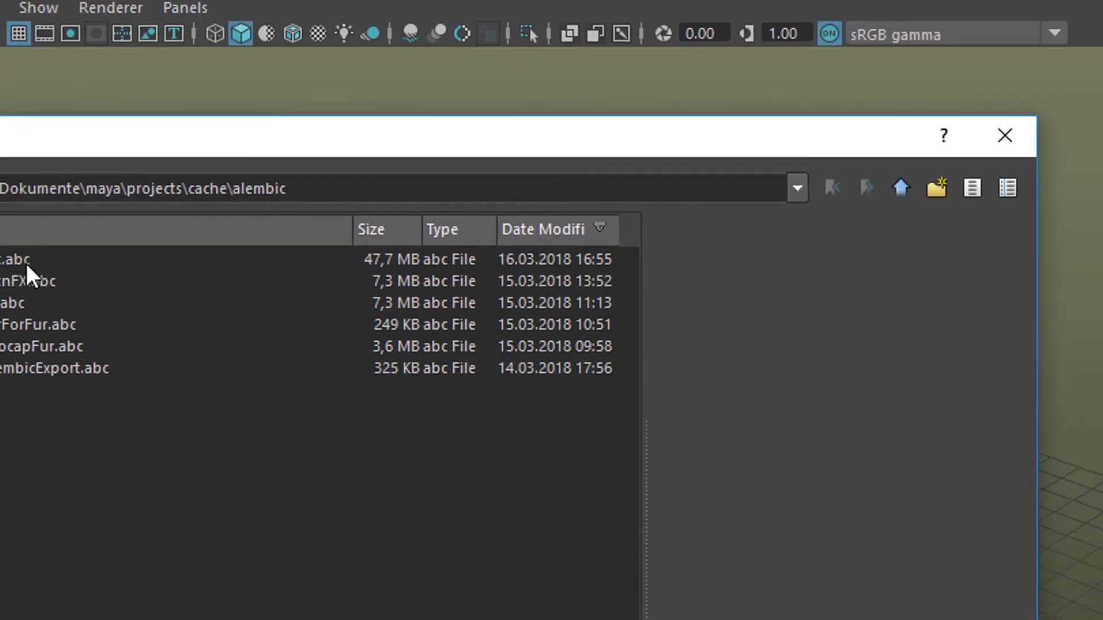
left_click(1, 399)
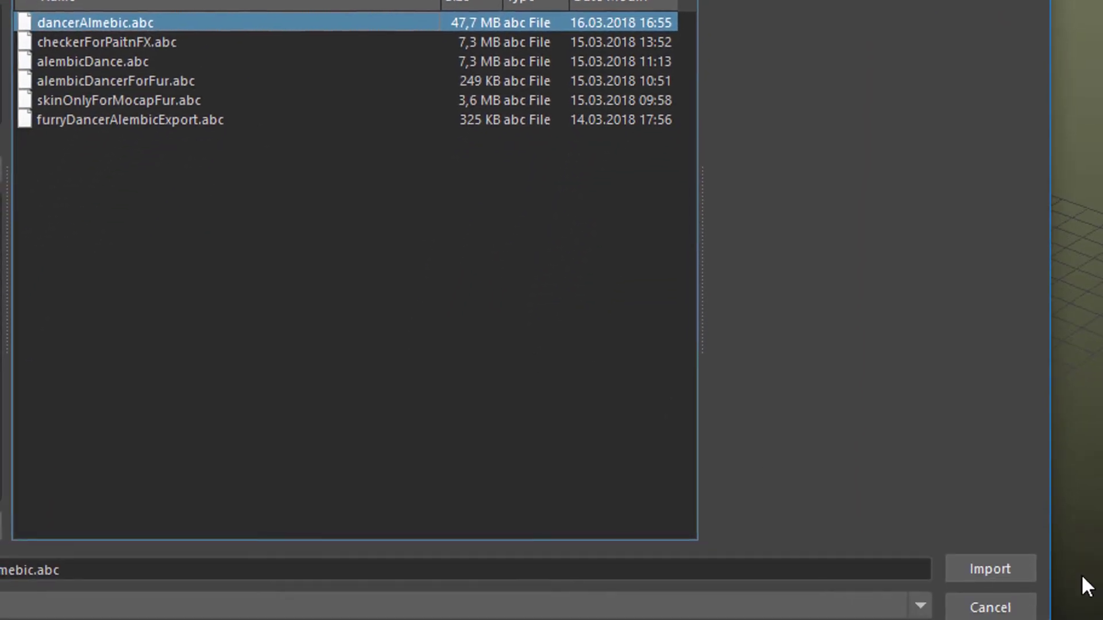
left_click(1004, 566)
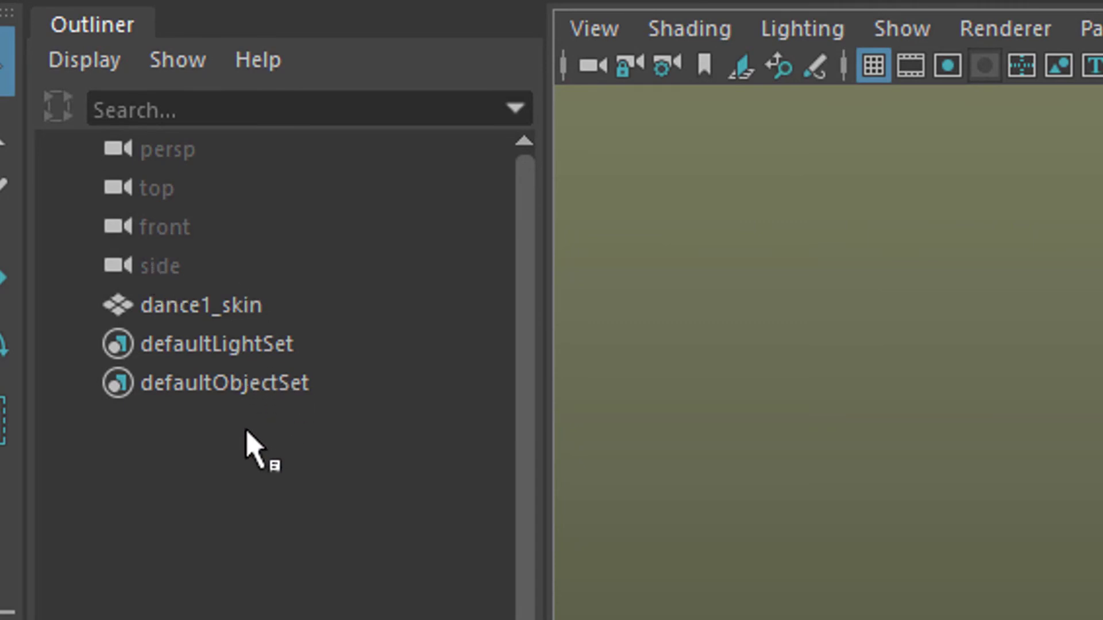
Select the cached dance1_skin mesh and frame it in the viewport
left_click(234, 307)
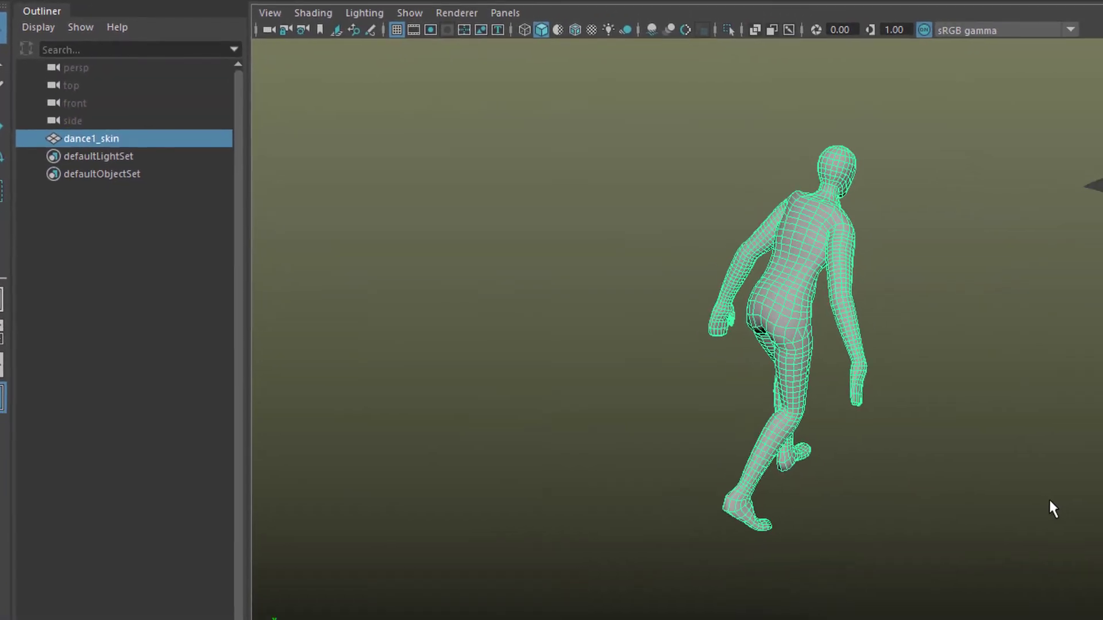
left_click(979, 456)
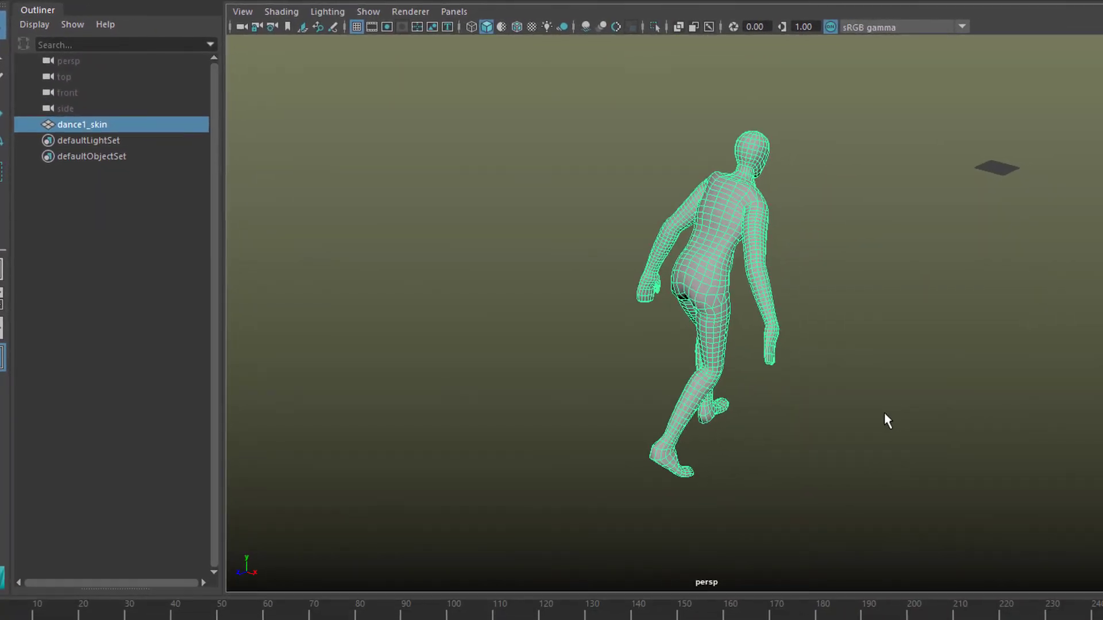
left_click(711, 256)
left_click(870, 323)
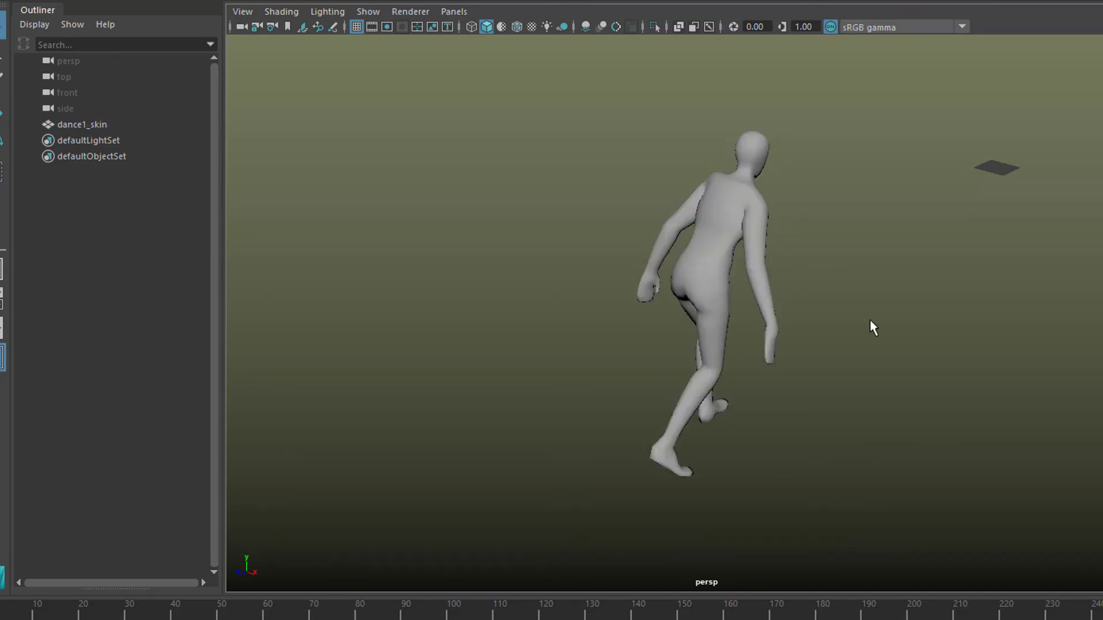
left_click(706, 283)
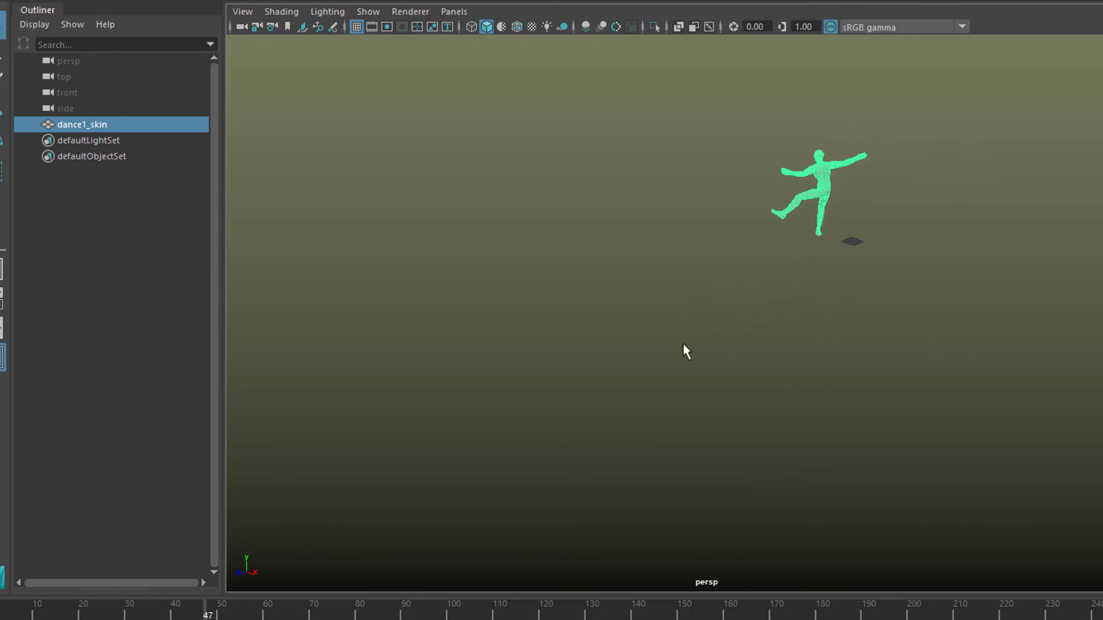
key("f")
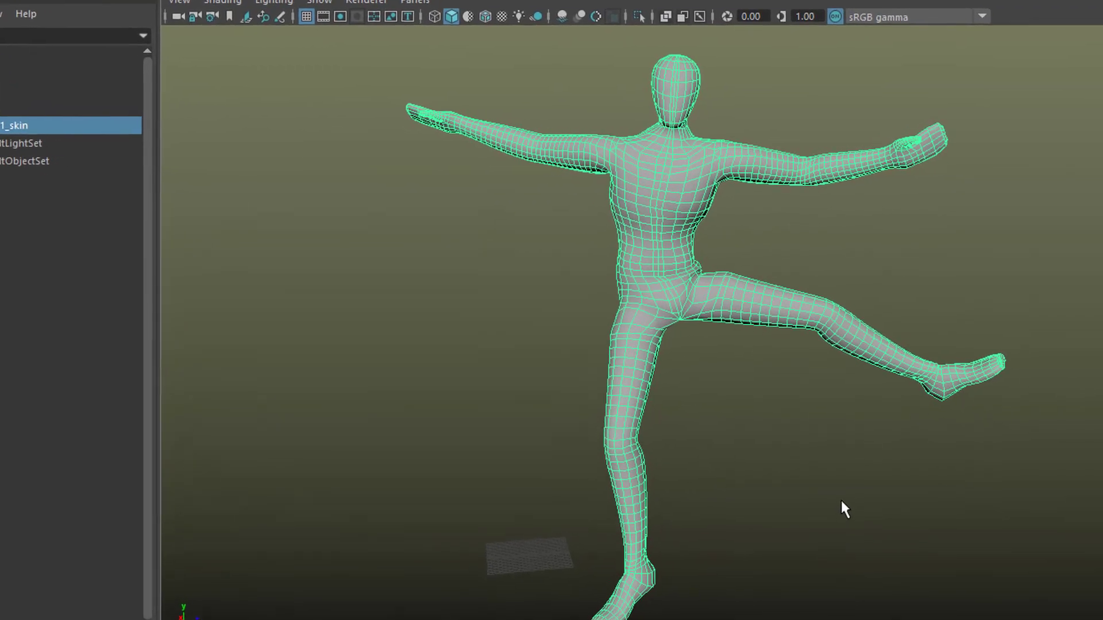